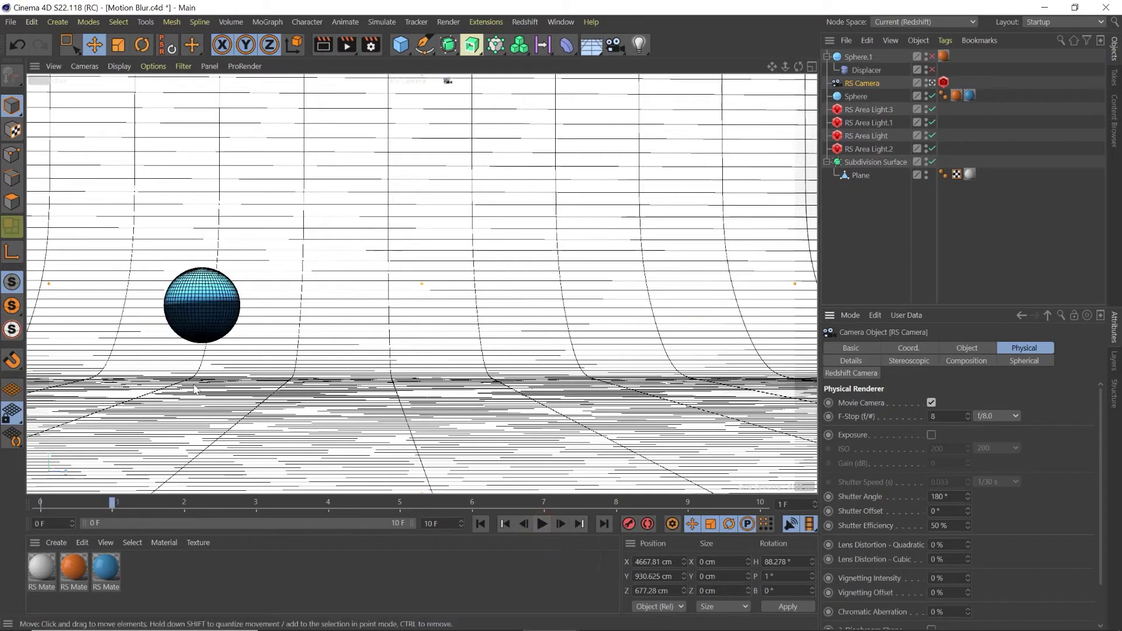
Step: Preview the Sphere's sideways animation from frame one, then show its curves in a Timeline
{"action": "left_click", "coordinate": [198, 326]}
{"action": "left_click", "coordinate": [480, 523]}
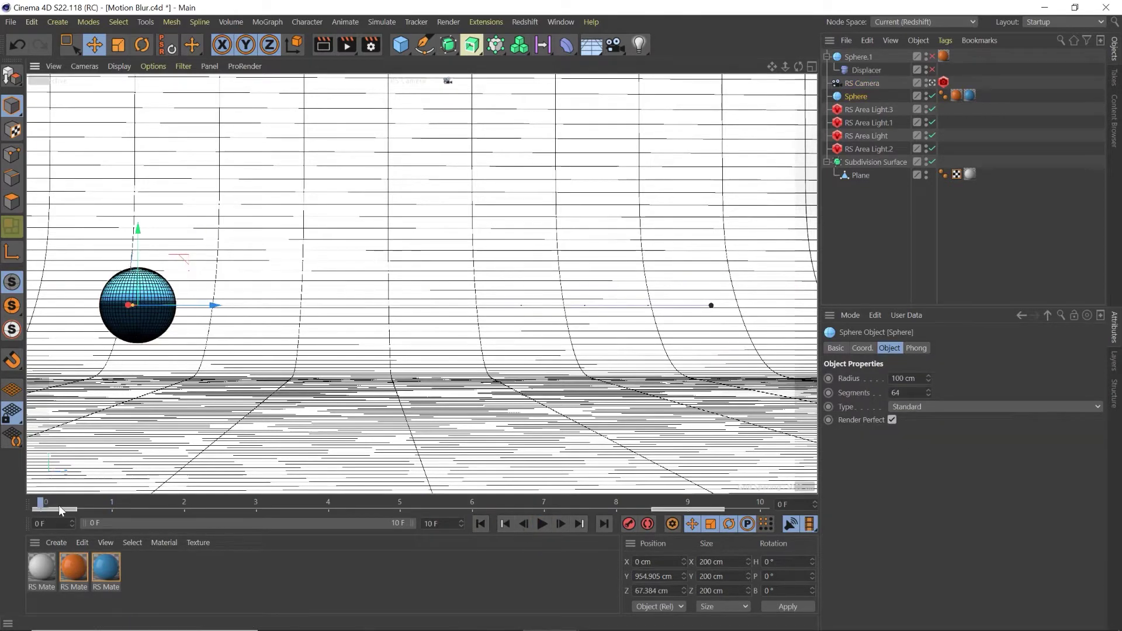
{"action": "left_click", "coordinate": [541, 524]}
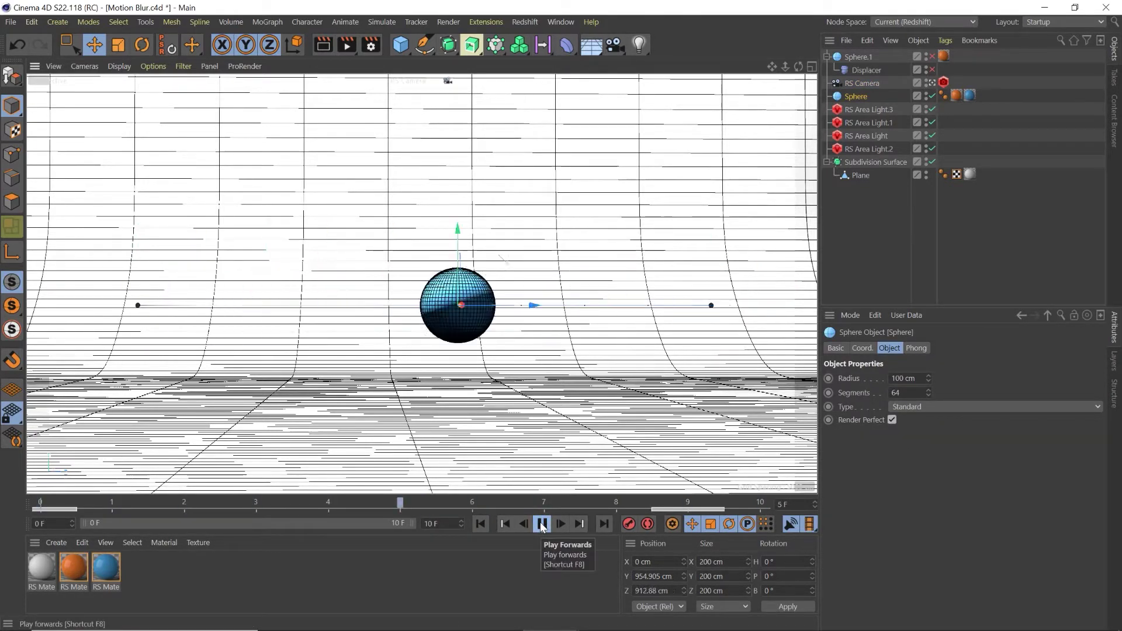
{"action": "left_click", "coordinate": [542, 524]}
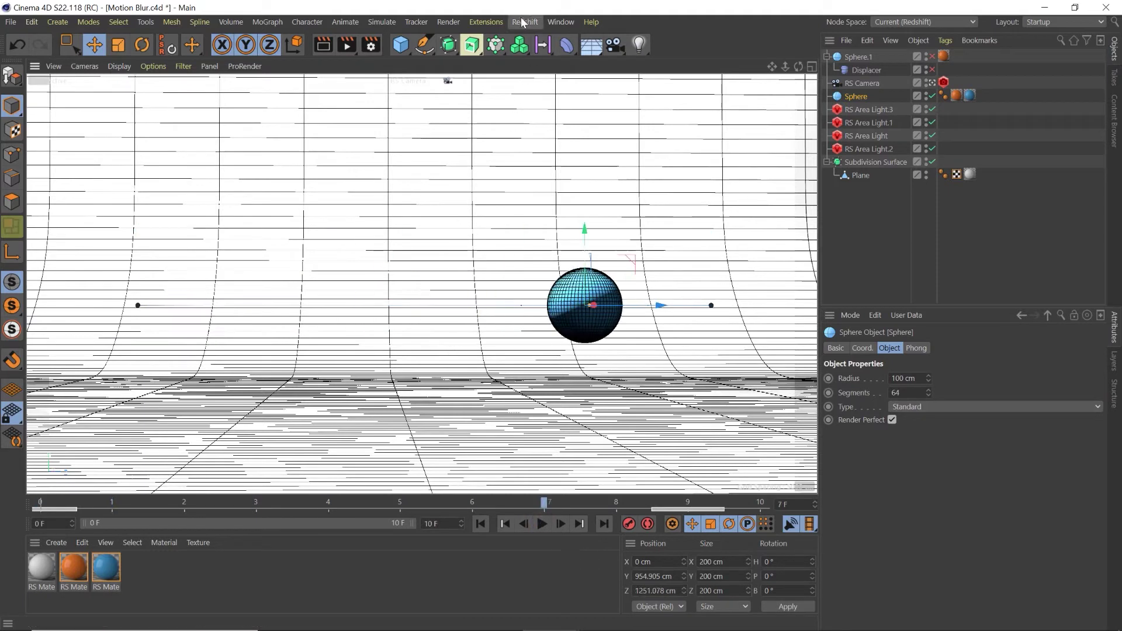
{"action": "left_click", "coordinate": [560, 21]}
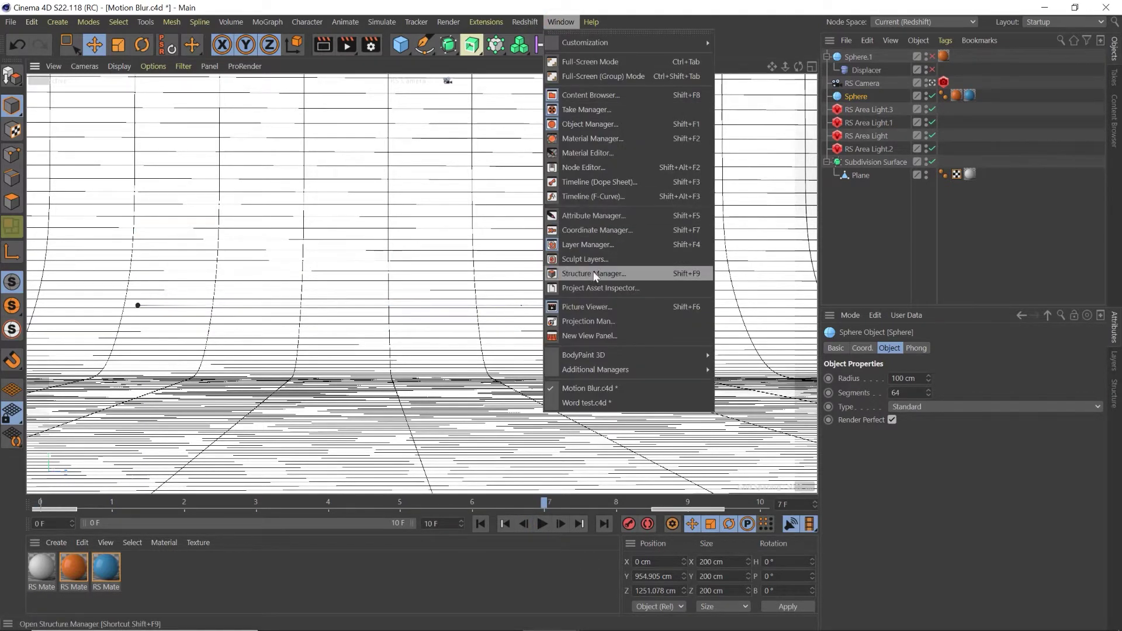
{"action": "left_click", "coordinate": [593, 197]}
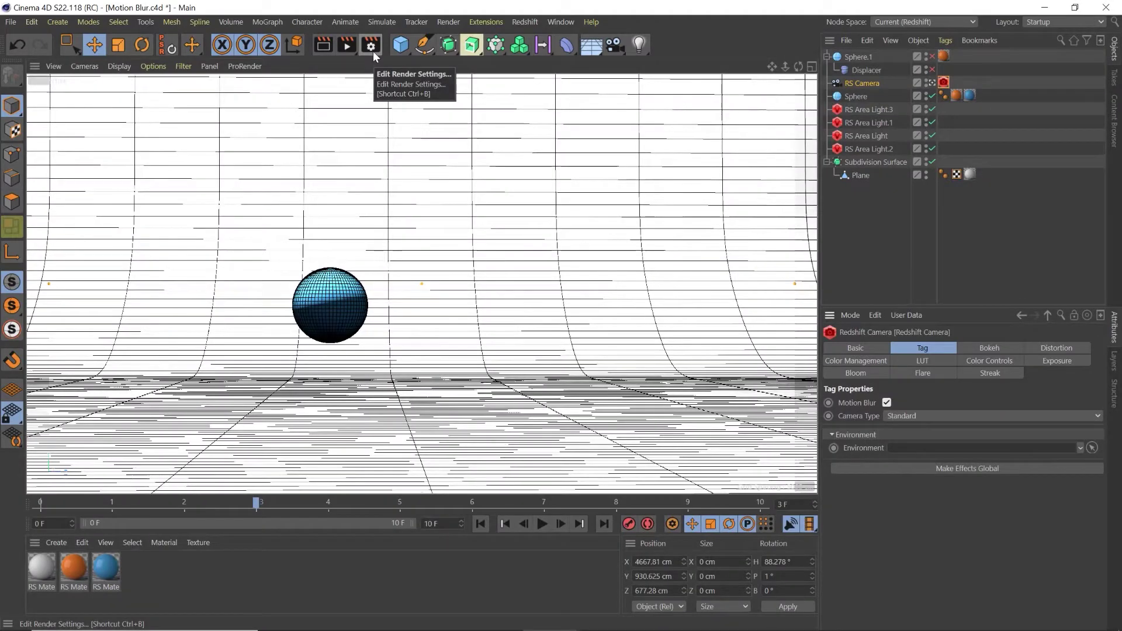
Step: Open the Redshift render settings and expand the Motion Blur section
{"action": "left_click", "coordinate": [372, 51]}
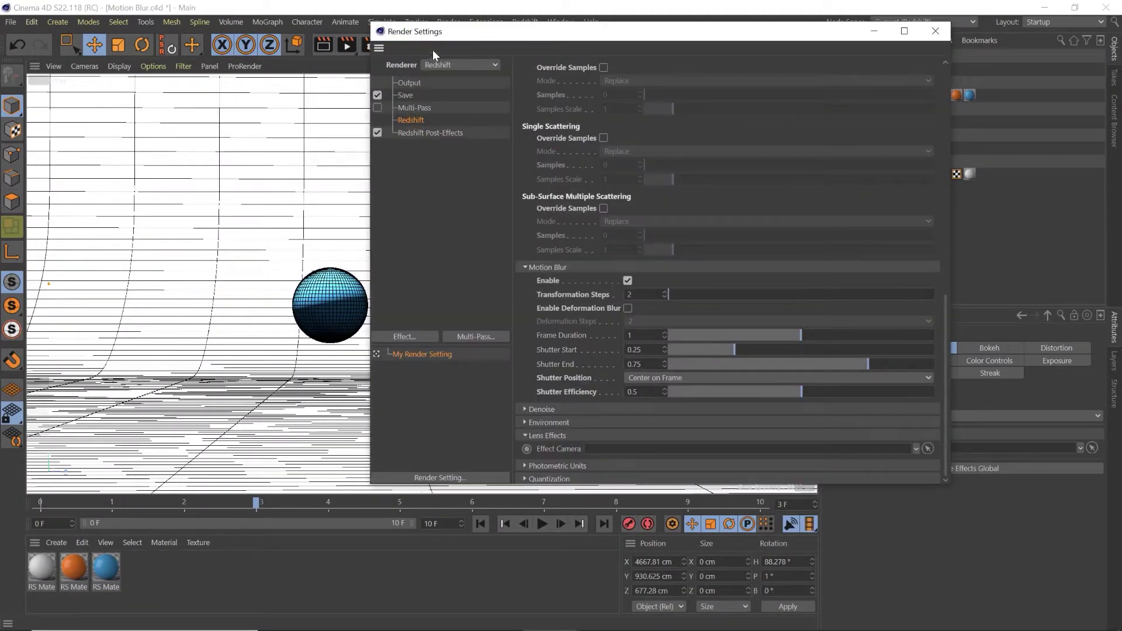
{"action": "scroll", "coordinate": [552, 122], "scroll_direction": "up", "scroll_amount": 5}
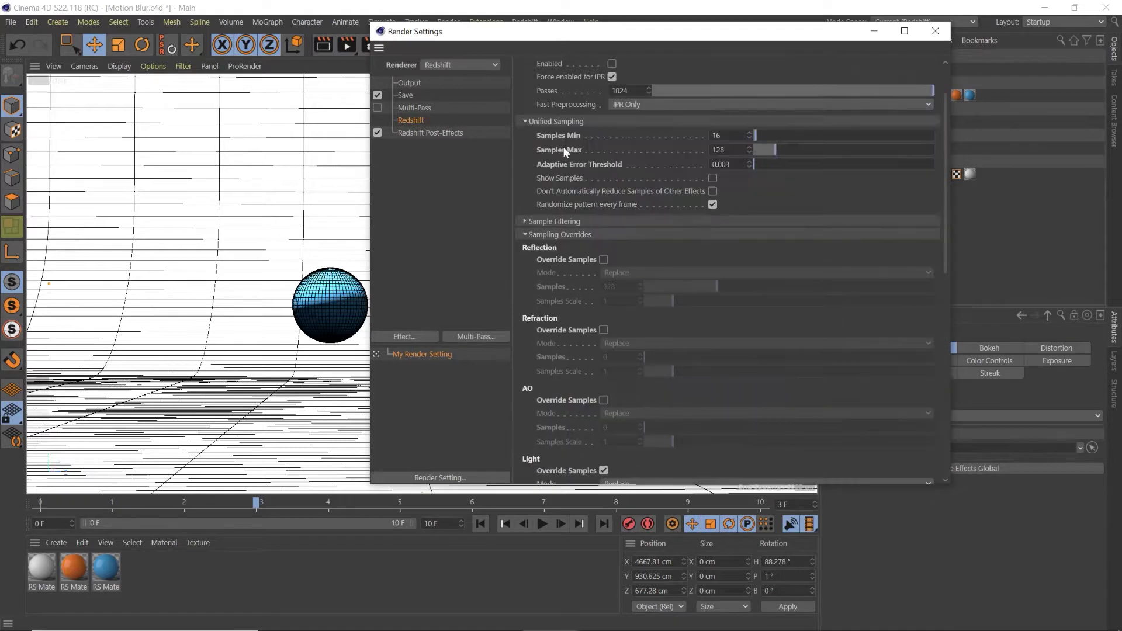
{"action": "scroll", "coordinate": [563, 146], "scroll_direction": "up", "scroll_amount": 3}
{"action": "left_click", "coordinate": [523, 295]}
{"action": "scroll", "coordinate": [565, 246], "scroll_direction": "down", "scroll_amount": 1}
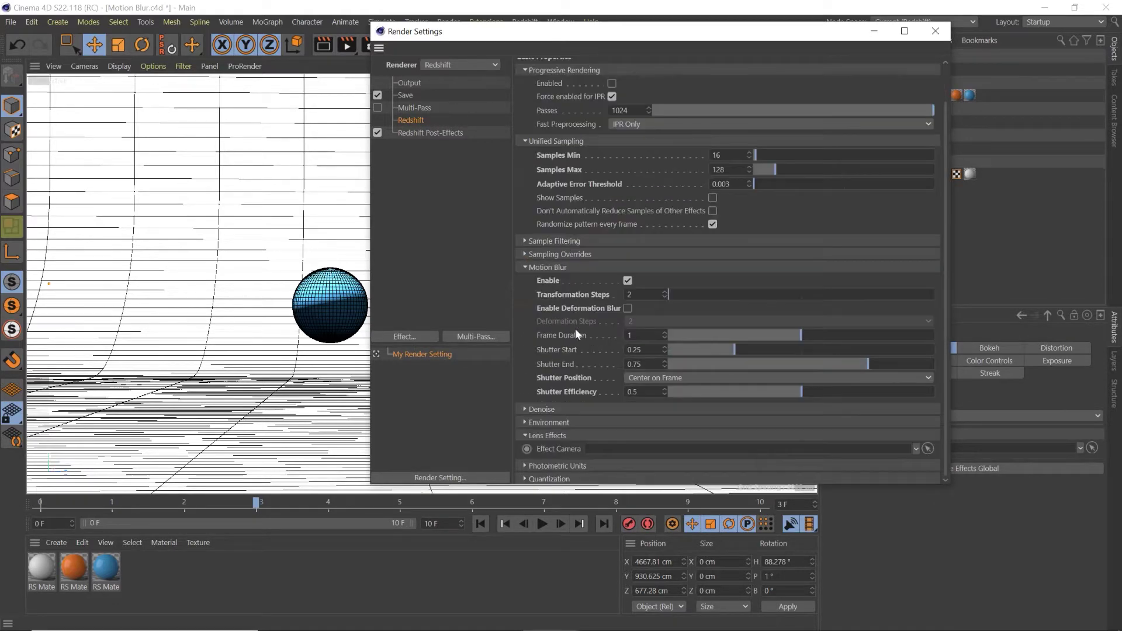
{"action": "left_click", "coordinate": [538, 267]}
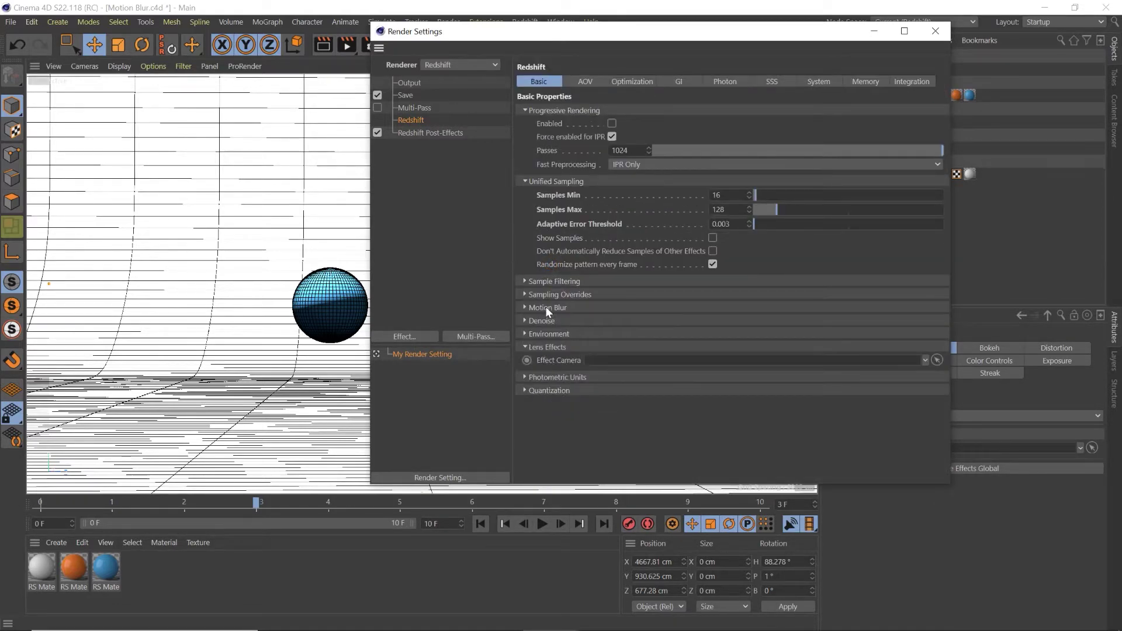
{"action": "left_click", "coordinate": [525, 306]}
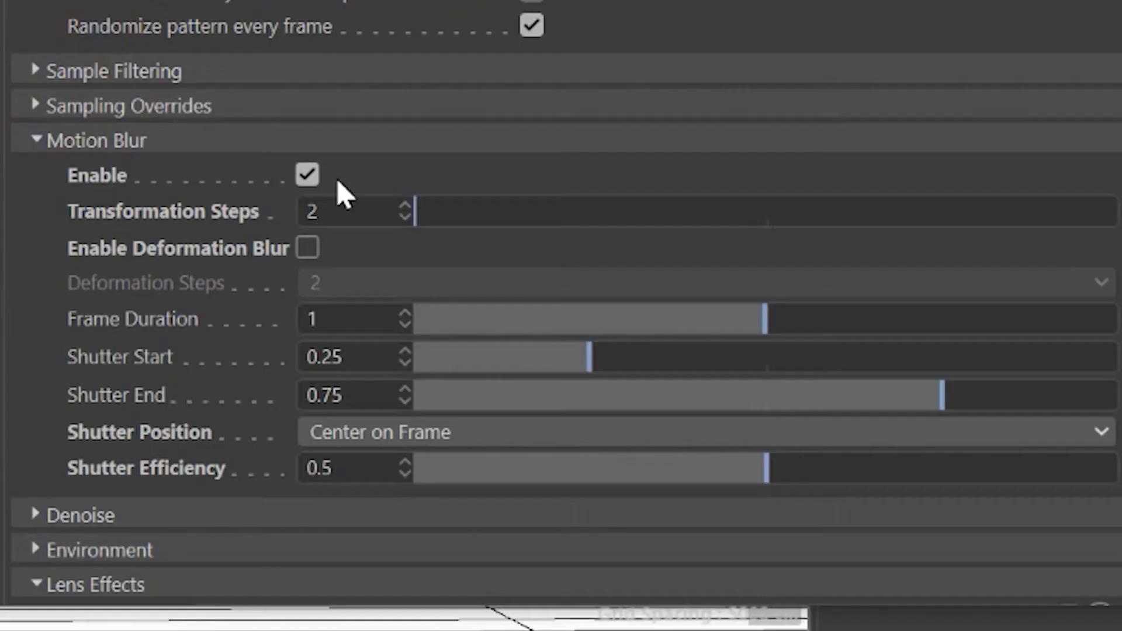
Step: Re-enable motion blur and raise shutter efficiency to 1, then set it back to 0.5
{"action": "left_click", "coordinate": [308, 175]}
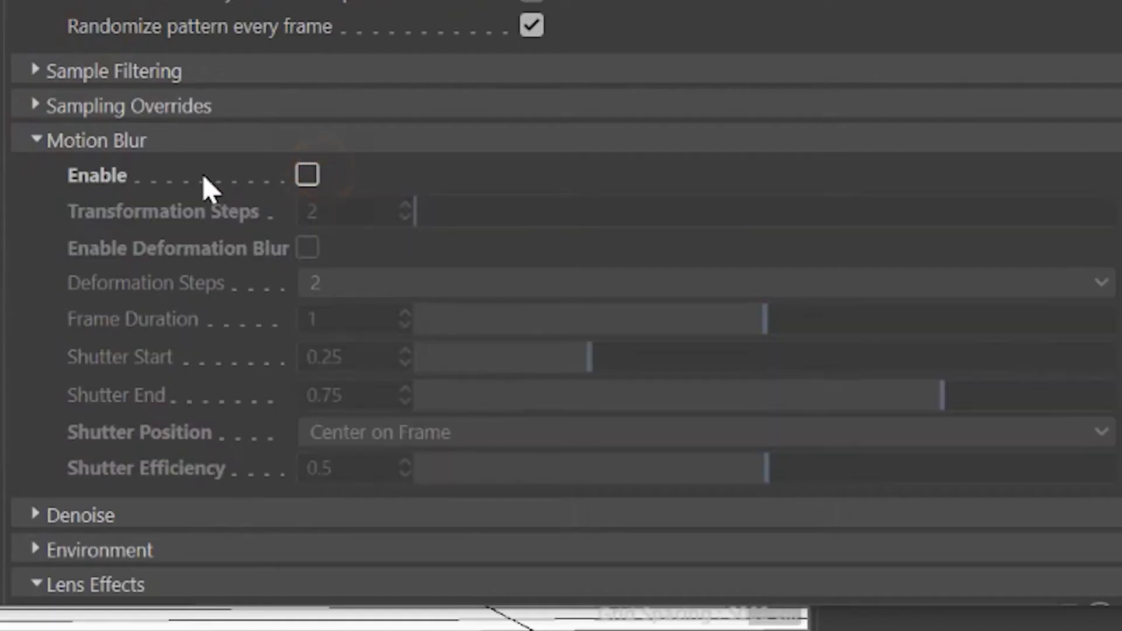
{"action": "left_click", "coordinate": [312, 174]}
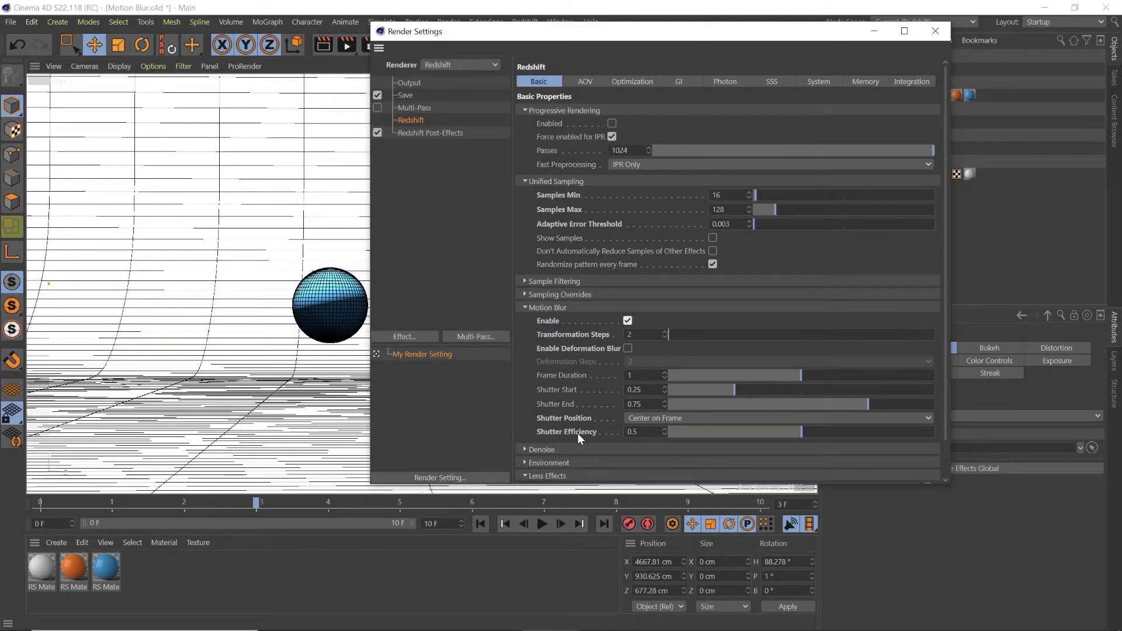
{"action": "left_click_drag", "start_coordinate": [664, 430], "coordinate": [675, 420]}
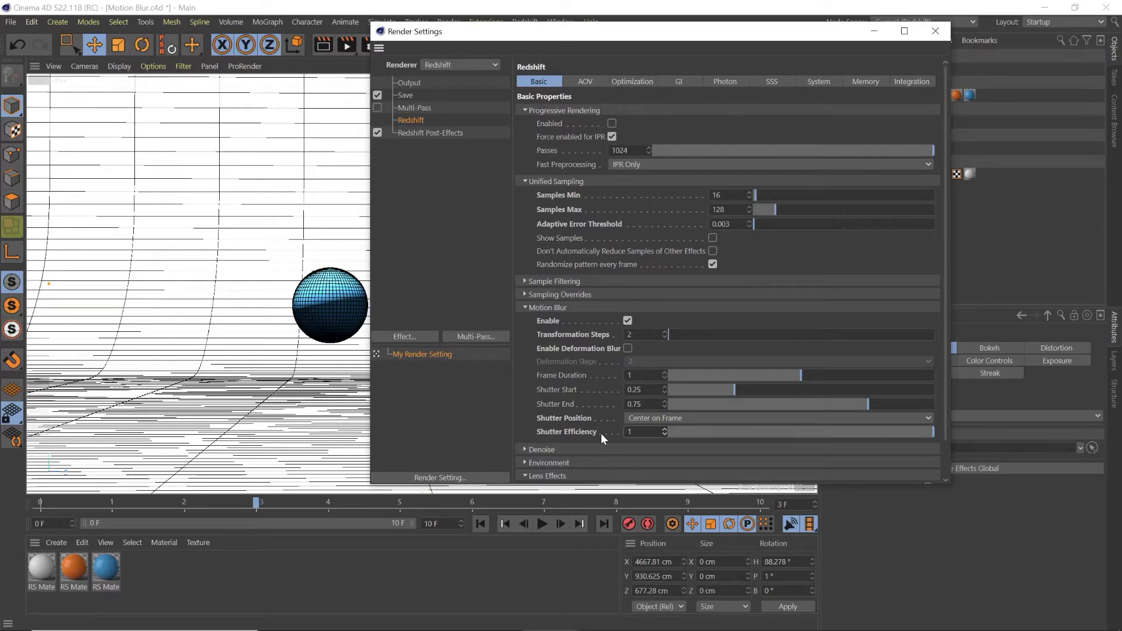
{"action": "left_click", "coordinate": [644, 431]}
{"action": "type", "text": "0.5"}
{"action": "key", "text": "Return"}
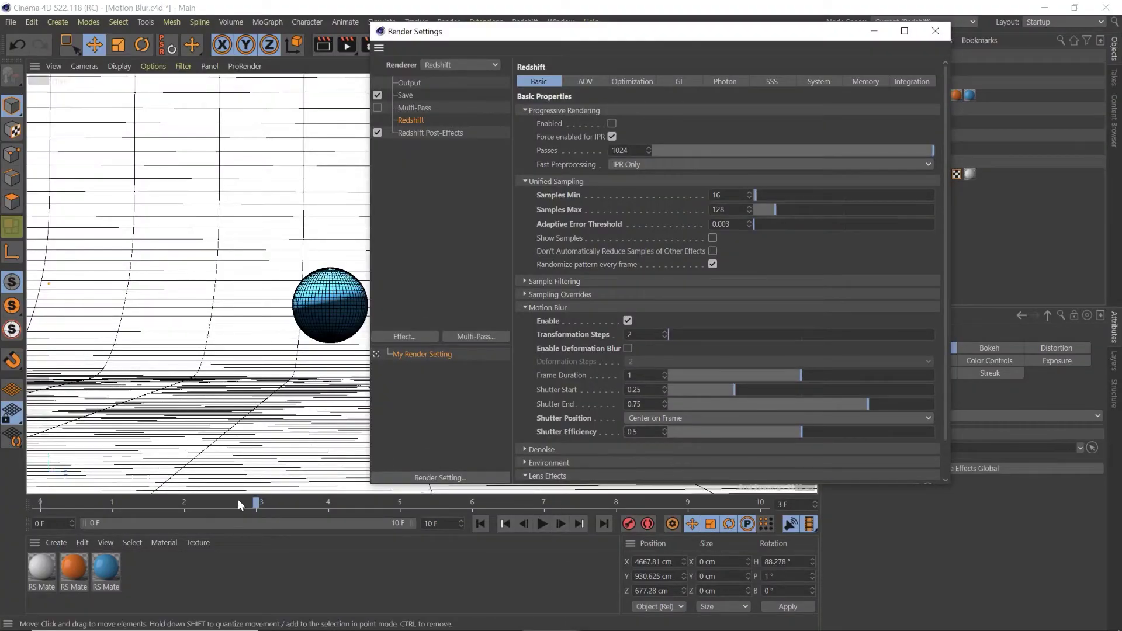
Step: Close the render settings and scrub the sphere's animation to frame 4
{"action": "left_click_drag", "start_coordinate": [239, 500], "coordinate": [80, 501]}
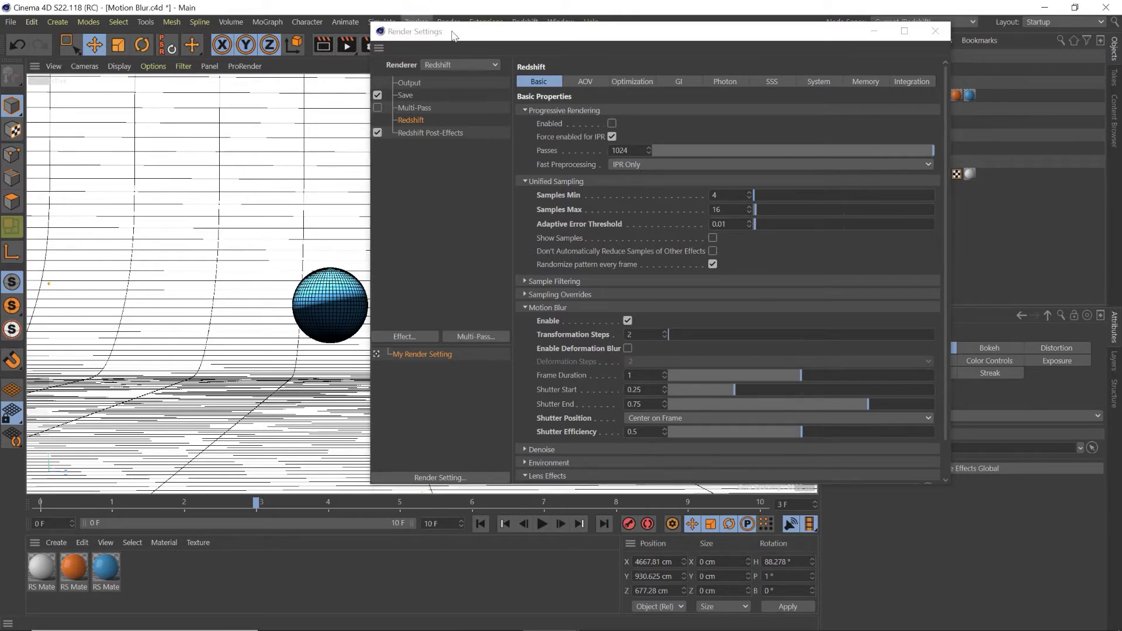
{"action": "left_click", "coordinate": [874, 31]}
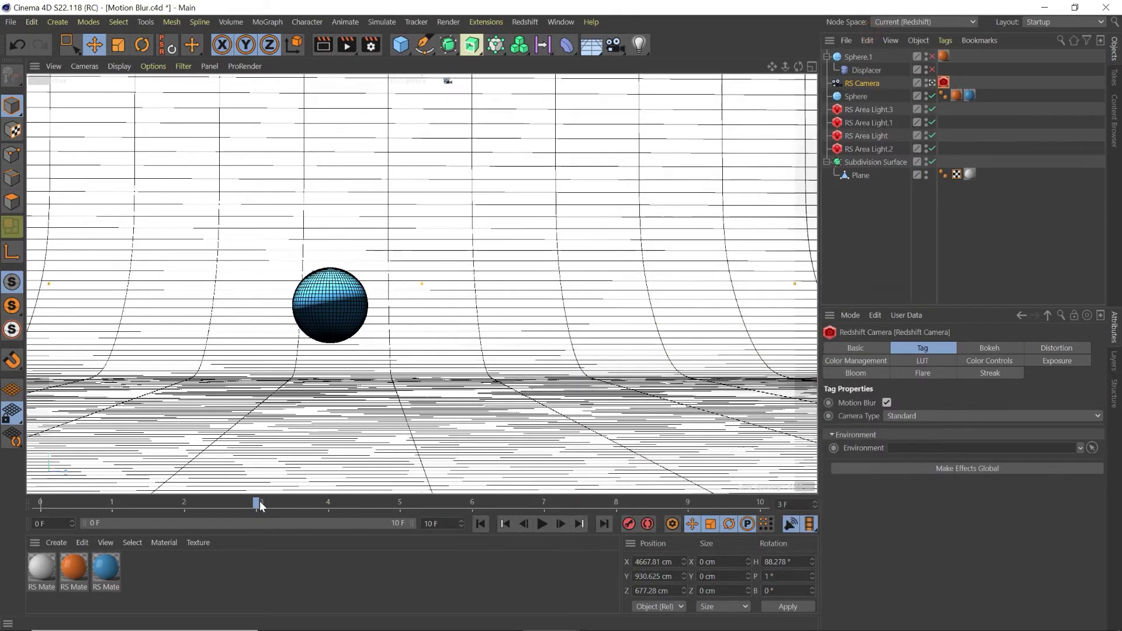
{"action": "left_click_drag", "start_coordinate": [263, 501], "coordinate": [307, 501]}
{"action": "left_click", "coordinate": [333, 504]}
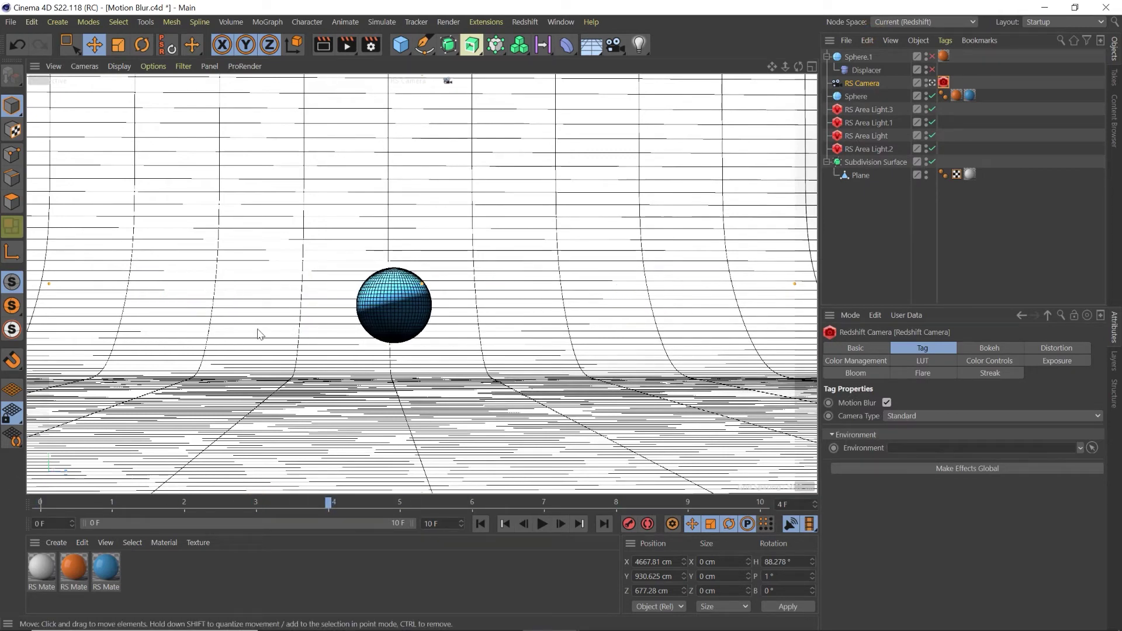
Step: Briefly reopen the render settings, then open the Redshift RenderView
{"action": "left_click", "coordinate": [371, 45]}
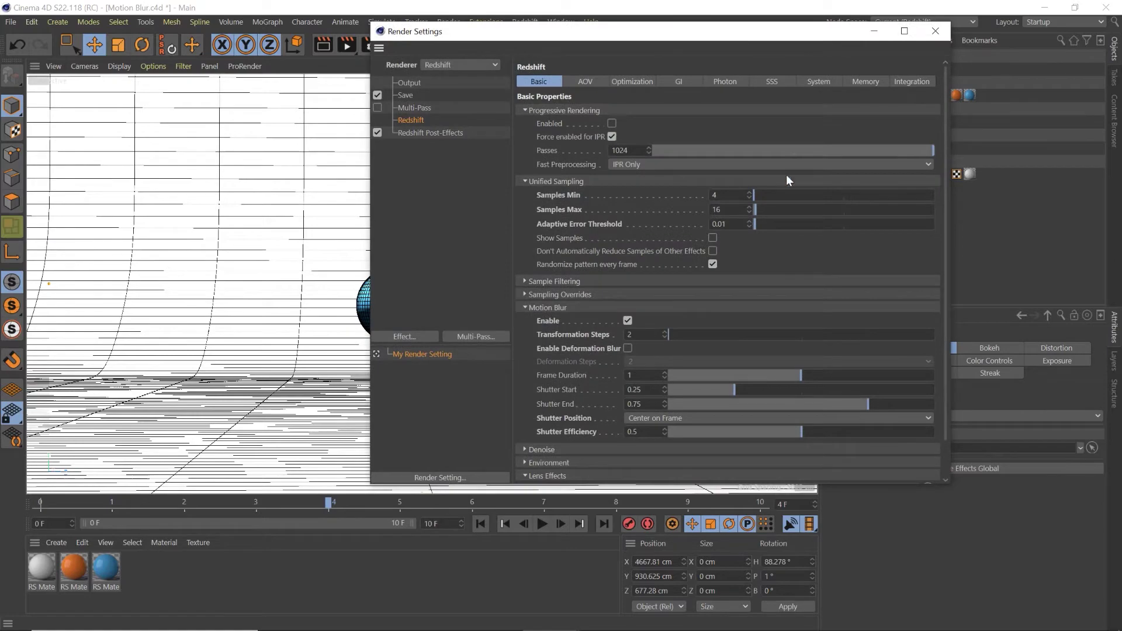
{"action": "left_click", "coordinate": [865, 36]}
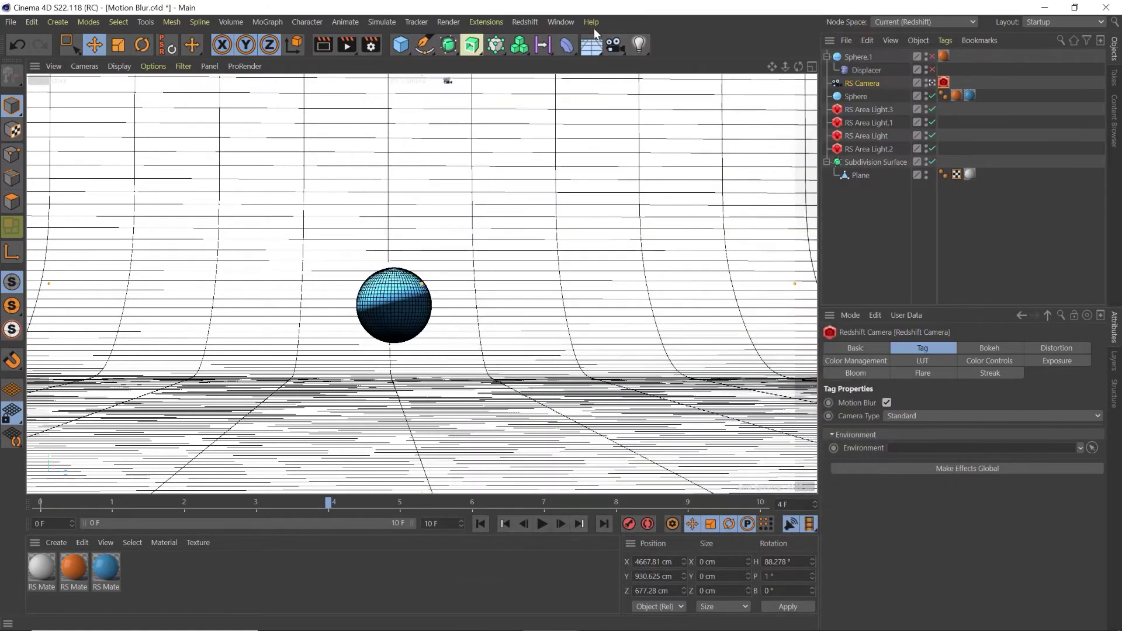
{"action": "left_click", "coordinate": [528, 23]}
{"action": "left_click", "coordinate": [552, 126]}
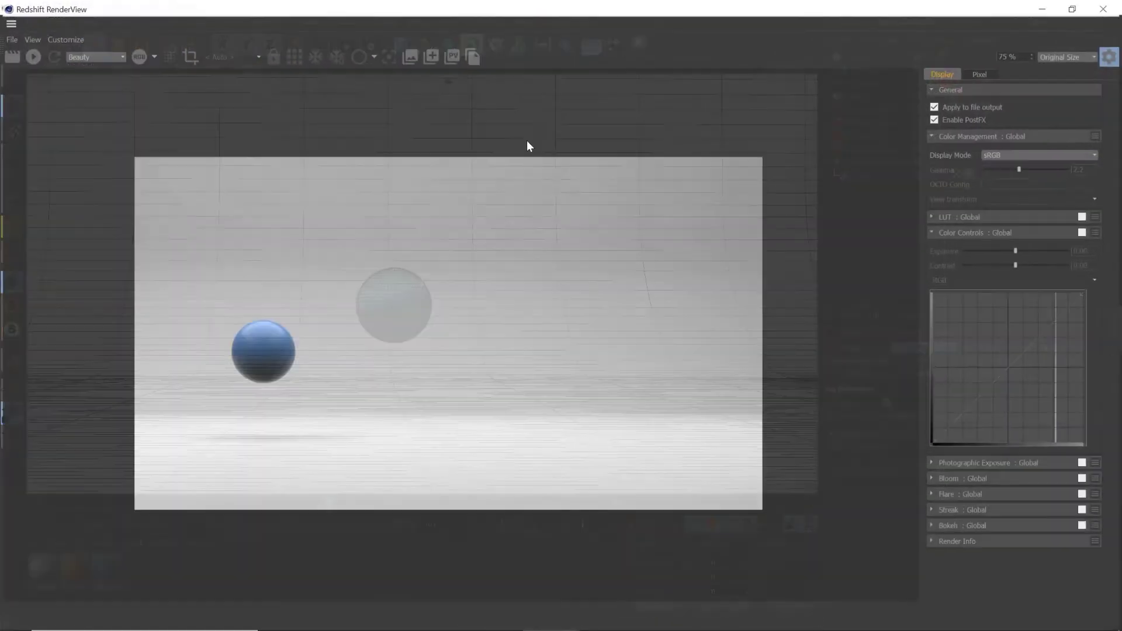
Step: Render frame 4 in RenderView with bucket rendering, stopping and restarting the render
{"action": "left_click", "coordinate": [32, 56]}
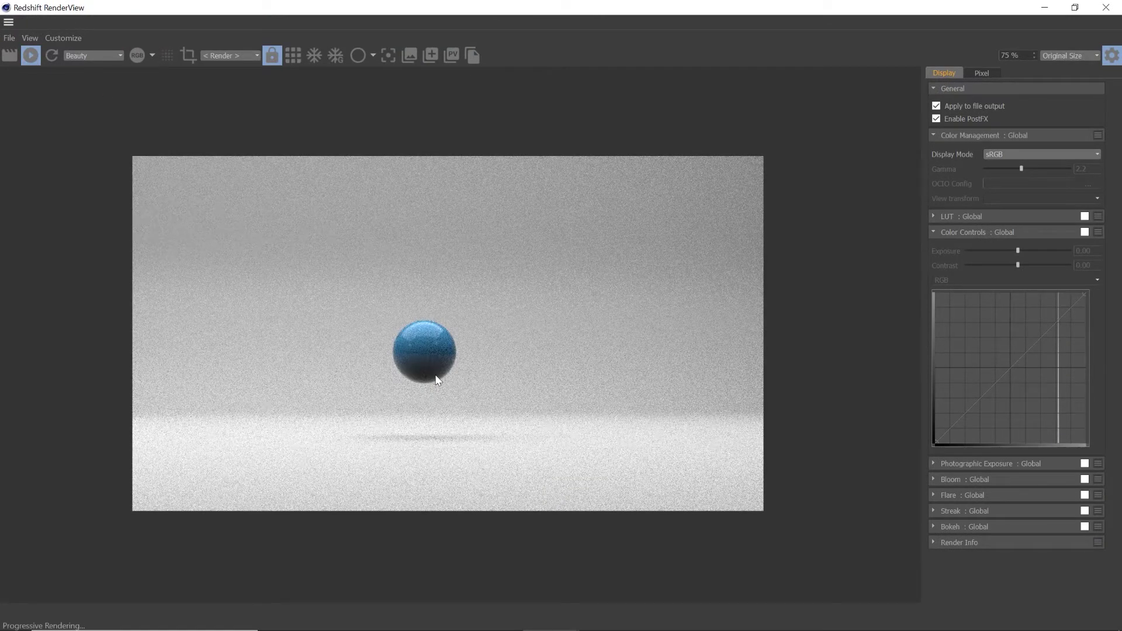
{"action": "left_click", "coordinate": [293, 55]}
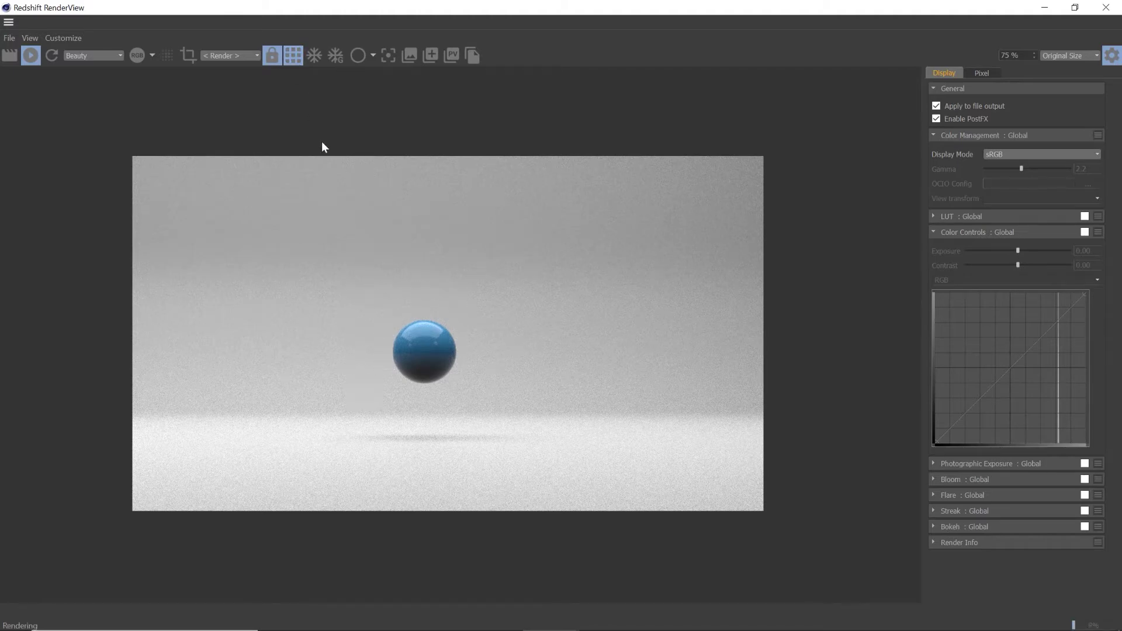
{"action": "left_click", "coordinate": [35, 56]}
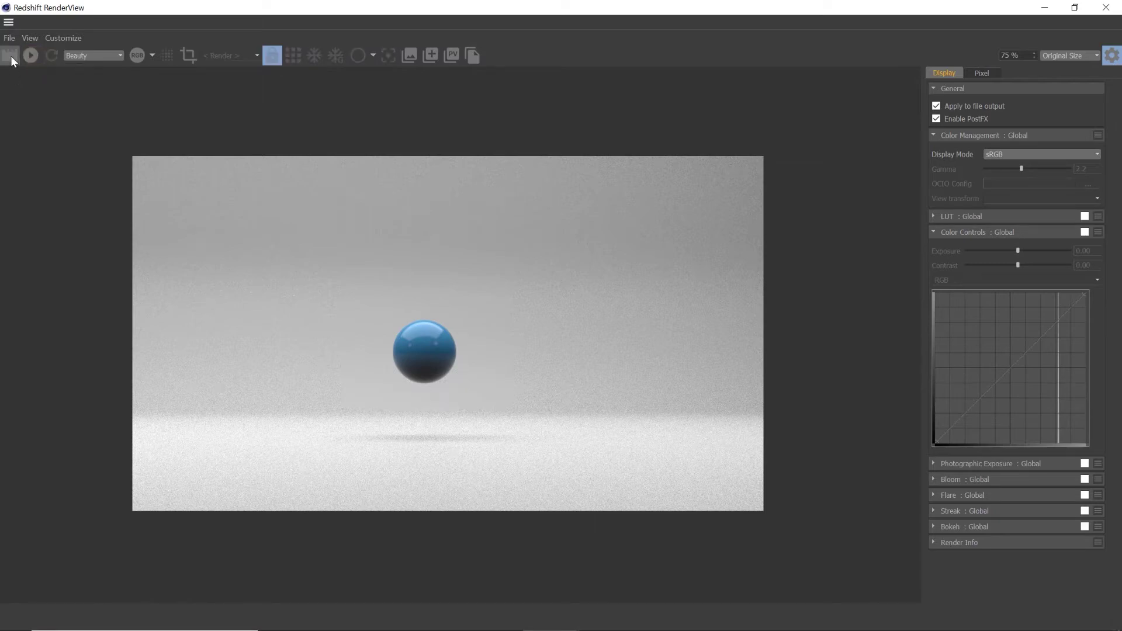
{"action": "left_click", "coordinate": [11, 55]}
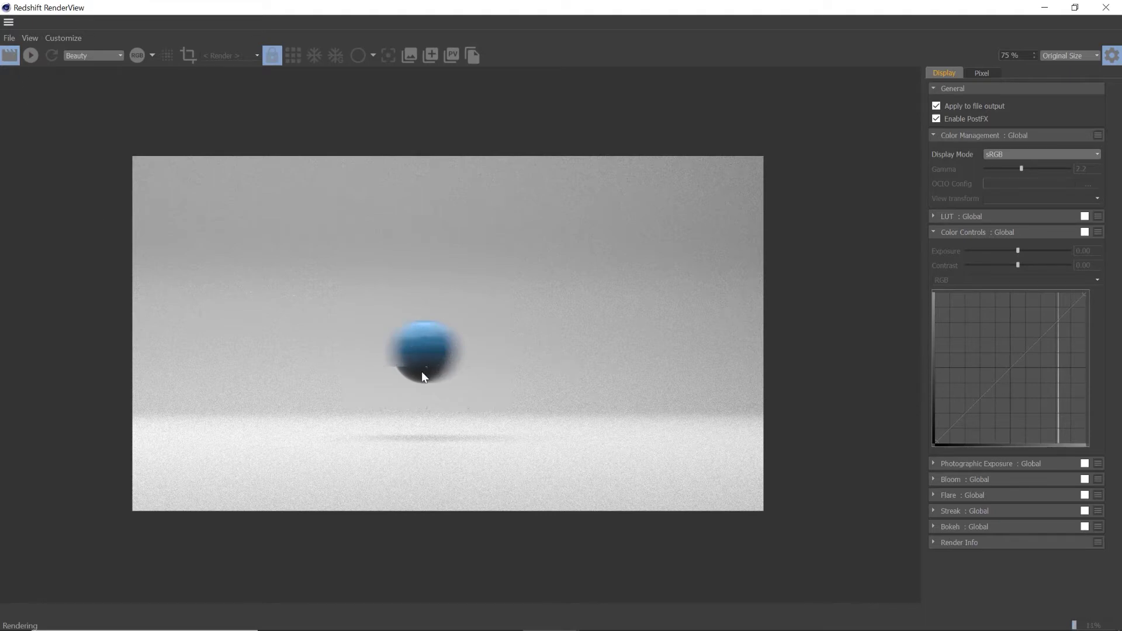
{"action": "scroll", "coordinate": [421, 378], "scroll_direction": "up", "scroll_amount": 3}
{"action": "scroll", "coordinate": [421, 358], "scroll_direction": "up", "scroll_amount": 2}
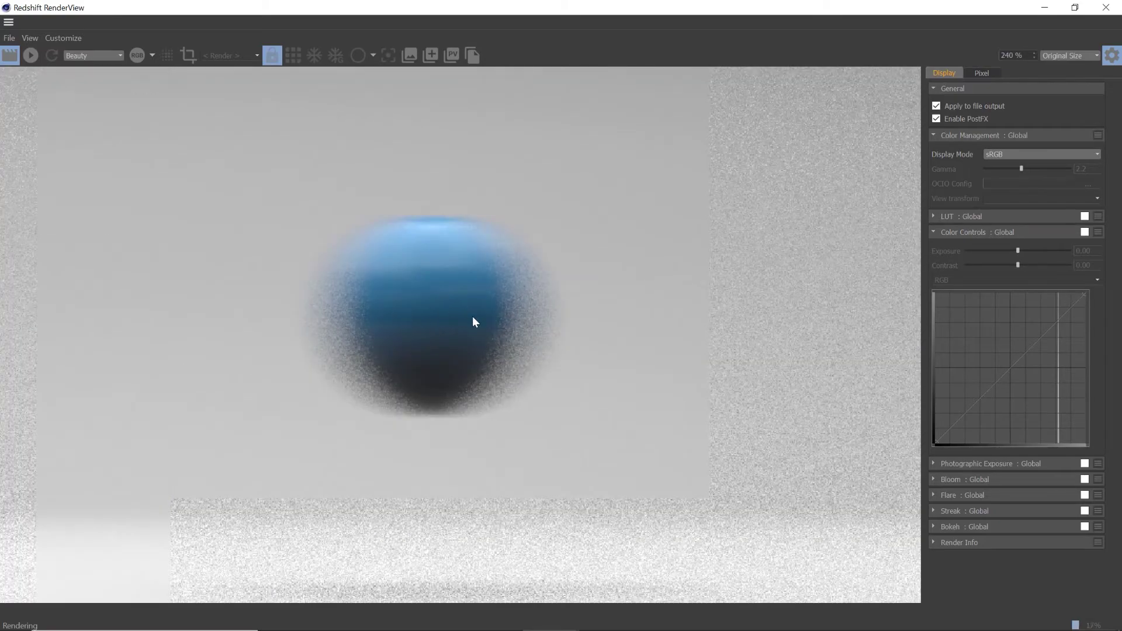
{"action": "scroll", "coordinate": [460, 312], "scroll_direction": "down", "scroll_amount": 3}
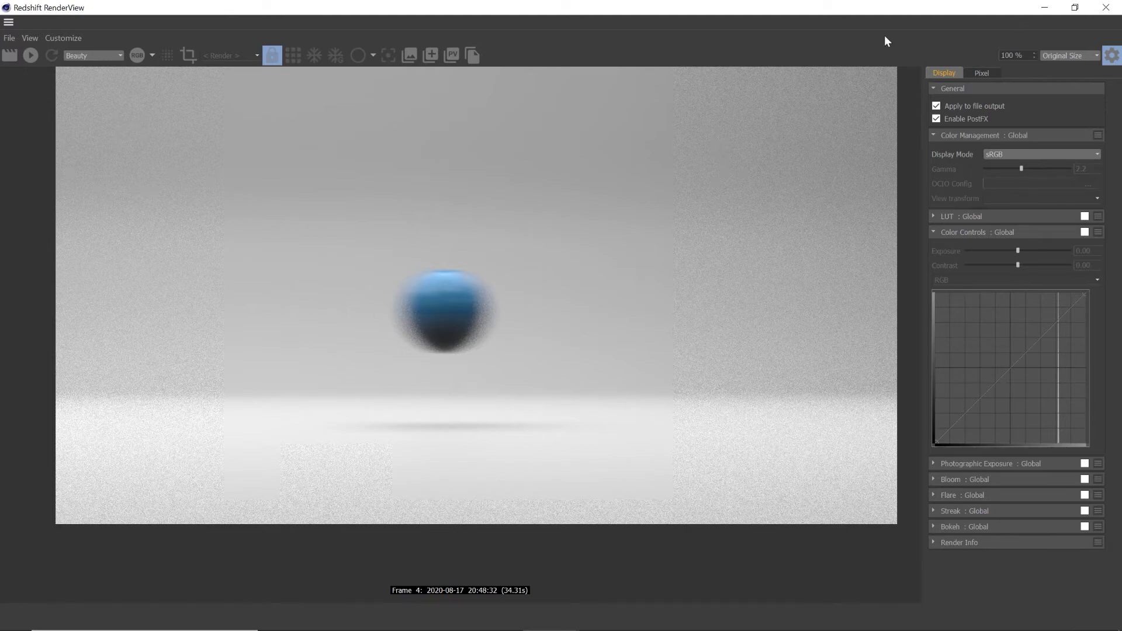
Step: Minimize RenderView and open render settings with Sample Filtering and Sampling Overrides expanded, moved left
{"action": "left_click", "coordinate": [1046, 9]}
{"action": "left_click", "coordinate": [376, 47]}
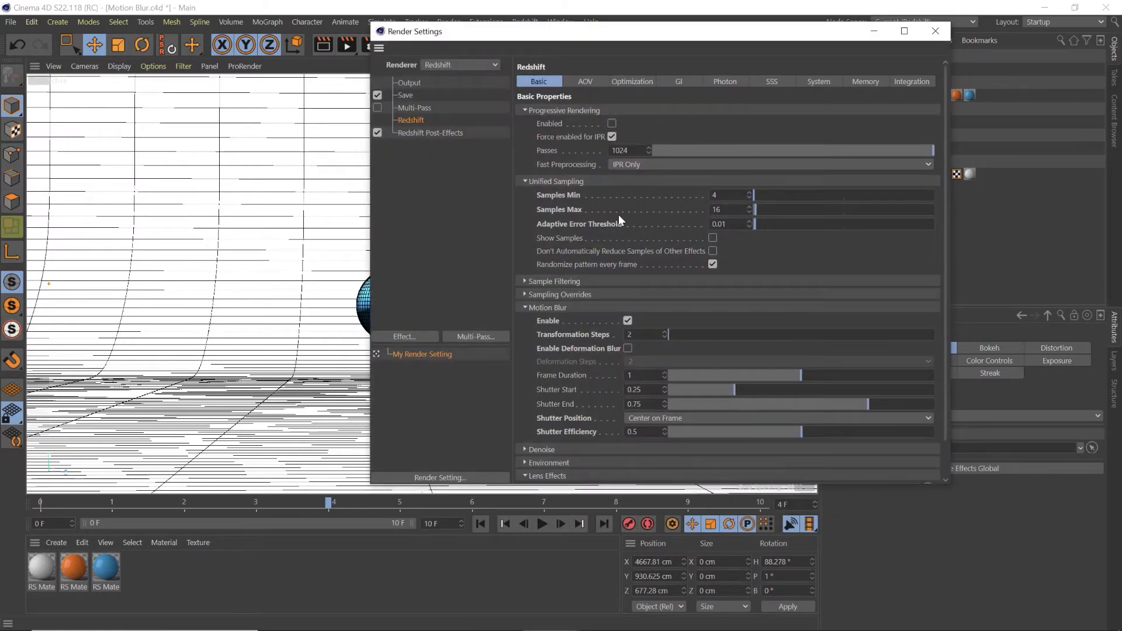
{"action": "left_click", "coordinate": [523, 282]}
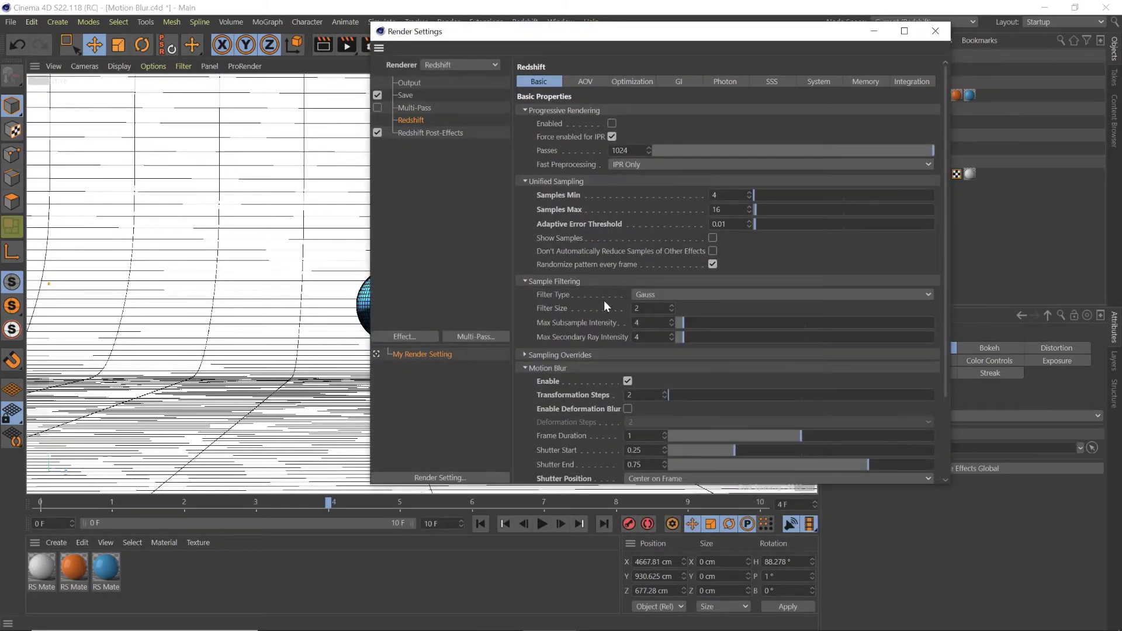
{"action": "scroll", "coordinate": [538, 328], "scroll_direction": "down", "scroll_amount": 3}
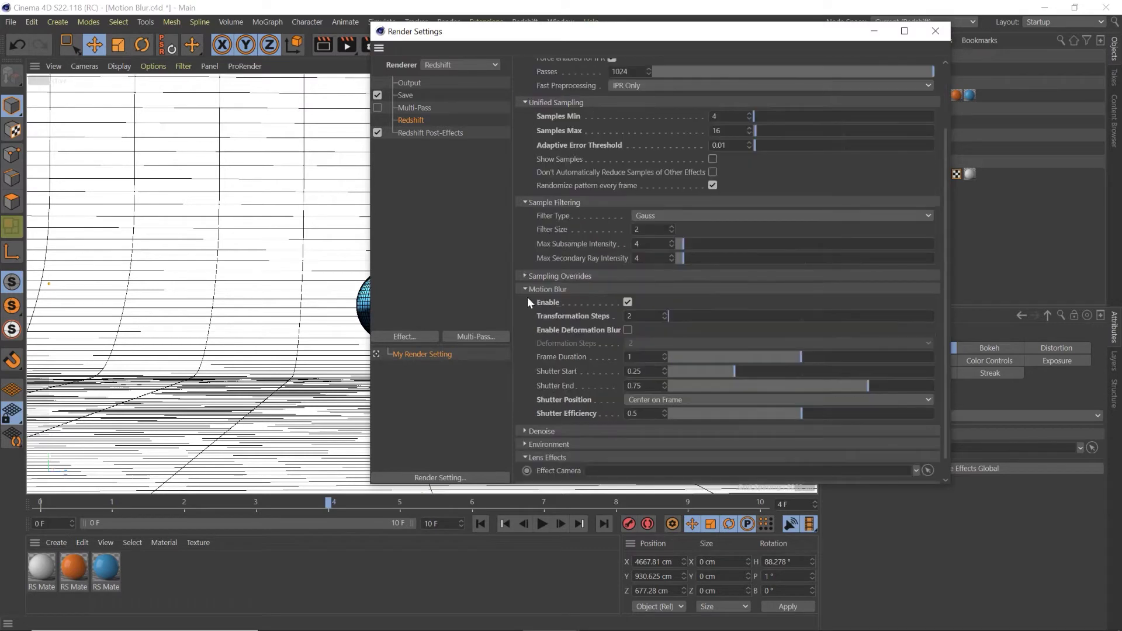
{"action": "left_click", "coordinate": [524, 276]}
{"action": "scroll", "coordinate": [551, 312], "scroll_direction": "down", "scroll_amount": 3}
{"action": "scroll", "coordinate": [561, 178], "scroll_direction": "down", "scroll_amount": 2}
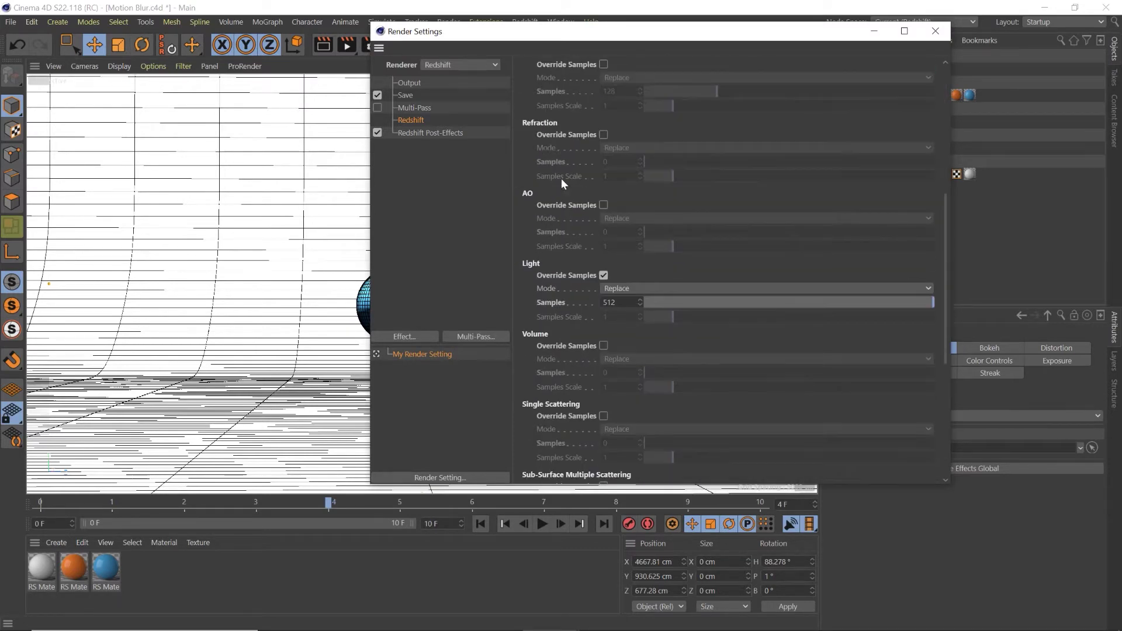
{"action": "scroll", "coordinate": [561, 178], "scroll_direction": "down", "scroll_amount": 4}
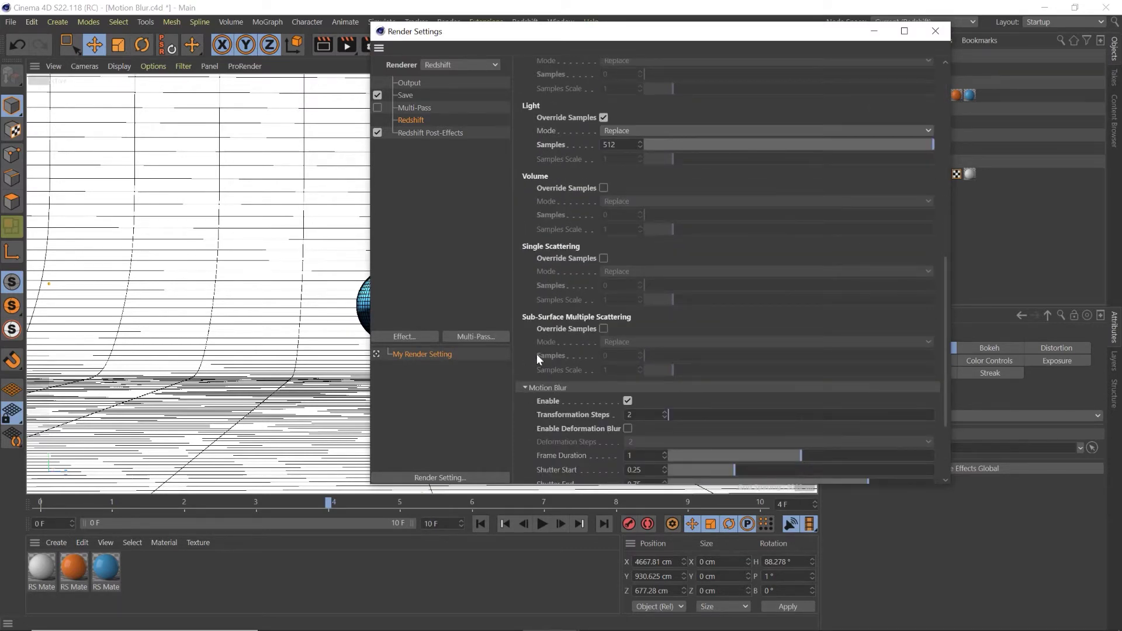
{"action": "scroll", "coordinate": [551, 335], "scroll_direction": "down", "scroll_amount": 2}
{"action": "scroll", "coordinate": [553, 360], "scroll_direction": "down", "scroll_amount": 1}
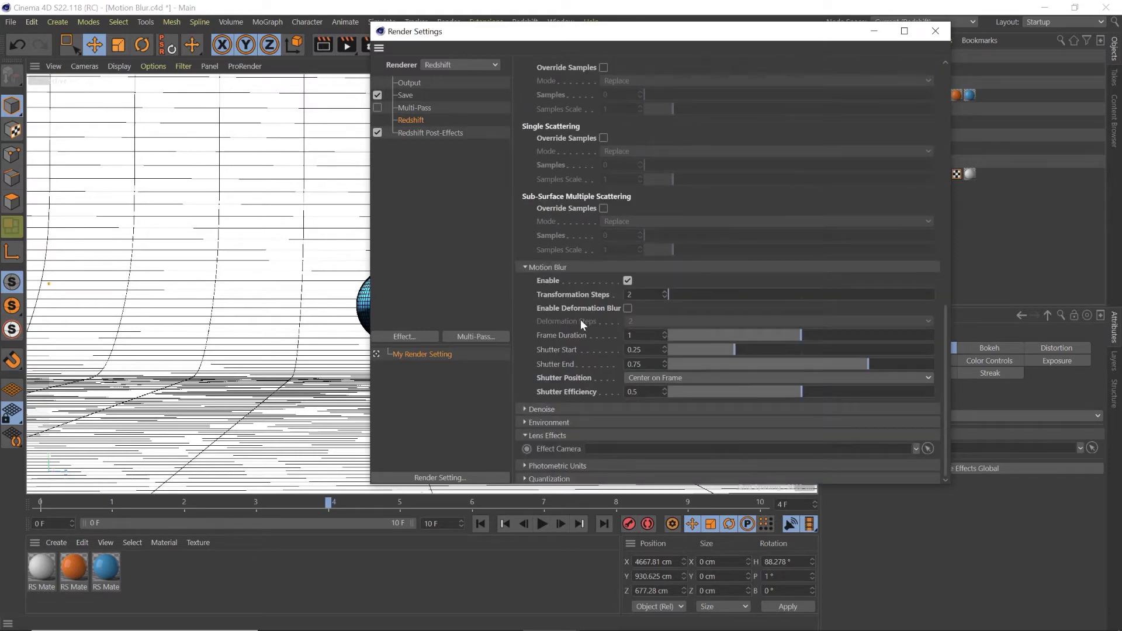
{"action": "scroll", "coordinate": [558, 359], "scroll_direction": "up", "scroll_amount": 8}
{"action": "scroll", "coordinate": [559, 294], "scroll_direction": "up", "scroll_amount": 7}
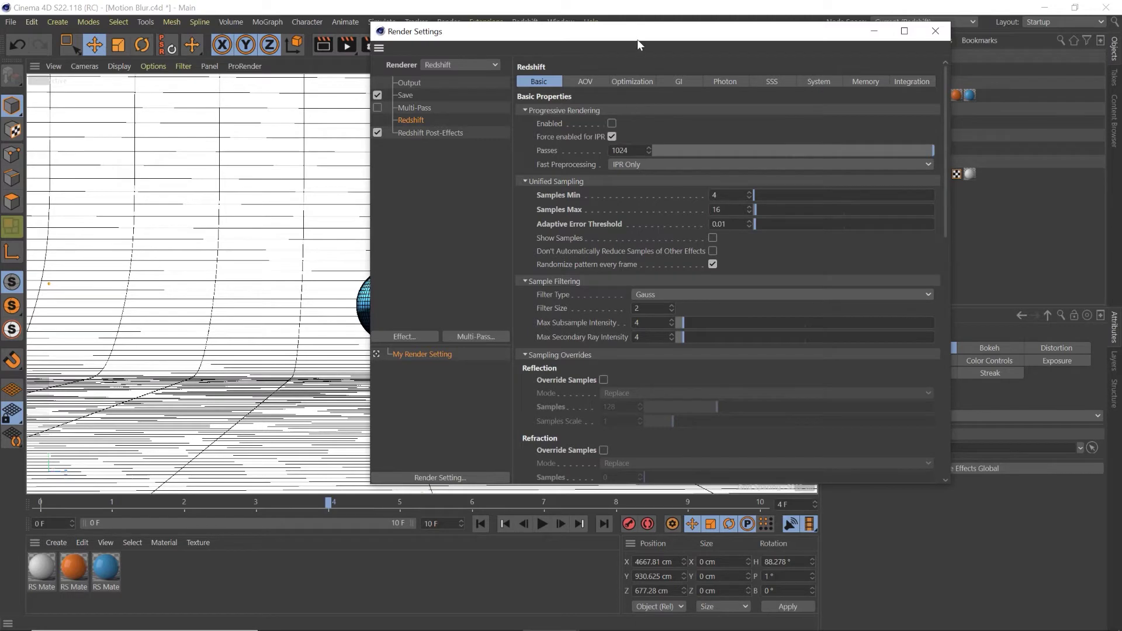
{"action": "left_click_drag", "start_coordinate": [638, 40], "coordinate": [487, 38]}
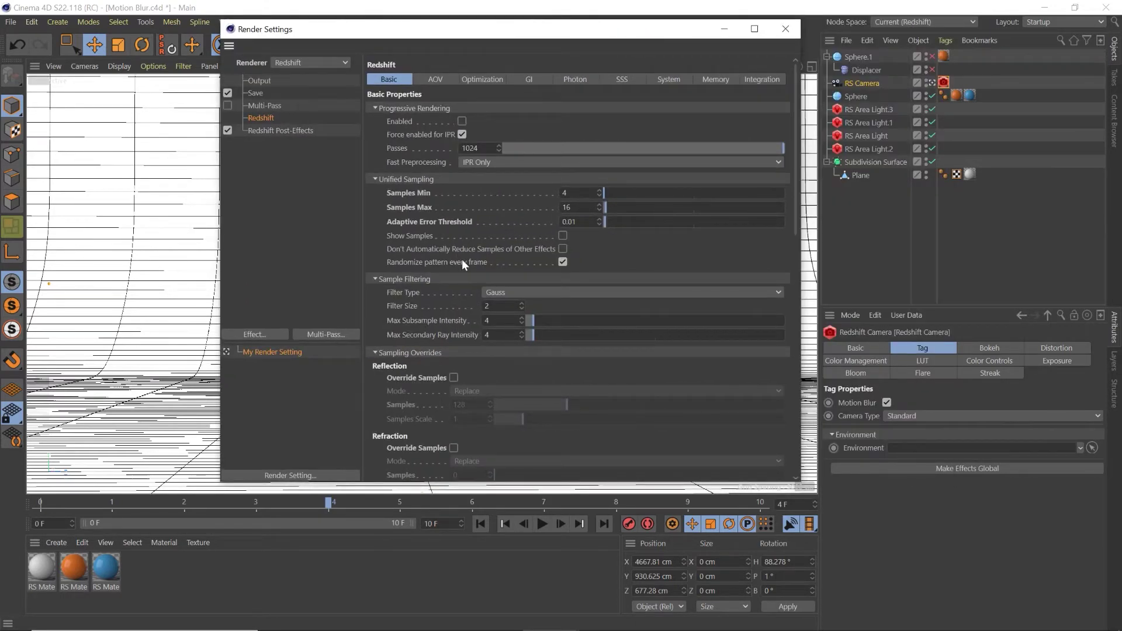
{"action": "scroll", "coordinate": [439, 263], "scroll_direction": "down", "scroll_amount": 4}
{"action": "scroll", "coordinate": [413, 316], "scroll_direction": "down", "scroll_amount": 2}
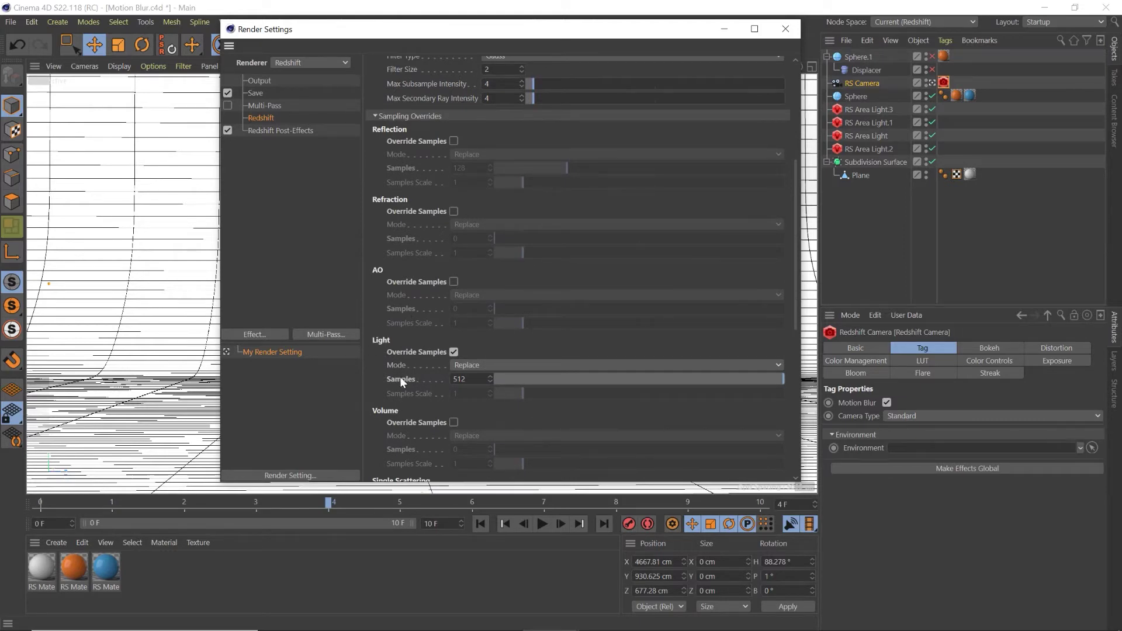
{"action": "scroll", "coordinate": [399, 376], "scroll_direction": "down", "scroll_amount": 4}
{"action": "scroll", "coordinate": [417, 360], "scroll_direction": "down", "scroll_amount": 5}
{"action": "scroll", "coordinate": [424, 327], "scroll_direction": "up", "scroll_amount": 3}
{"action": "scroll", "coordinate": [423, 254], "scroll_direction": "up", "scroll_amount": 1}
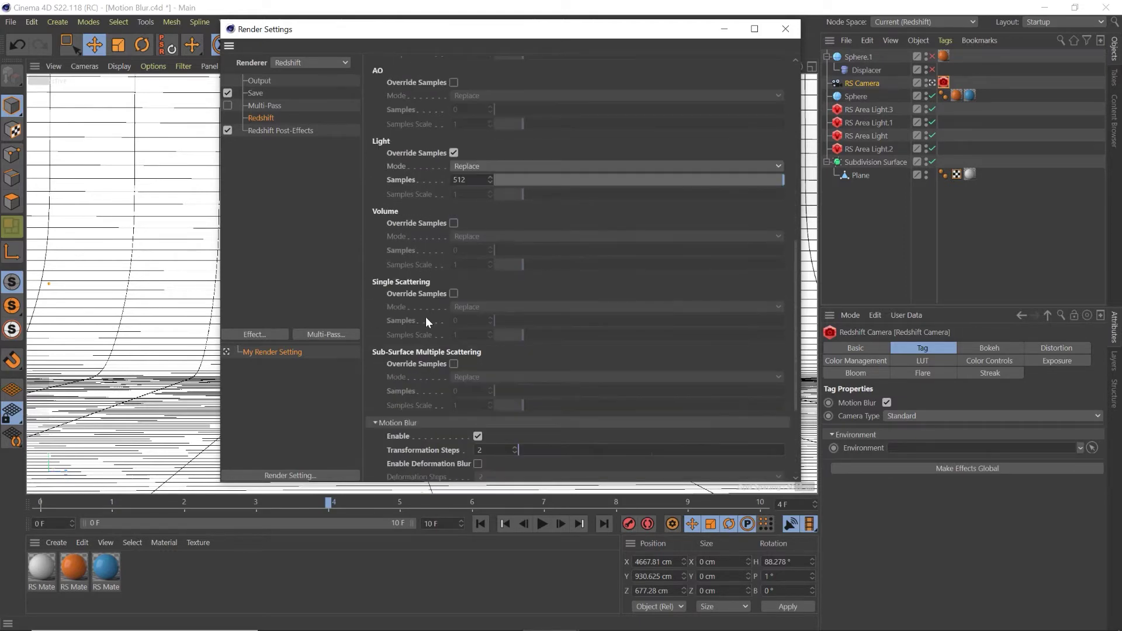
{"action": "scroll", "coordinate": [425, 325], "scroll_direction": "up", "scroll_amount": 8}
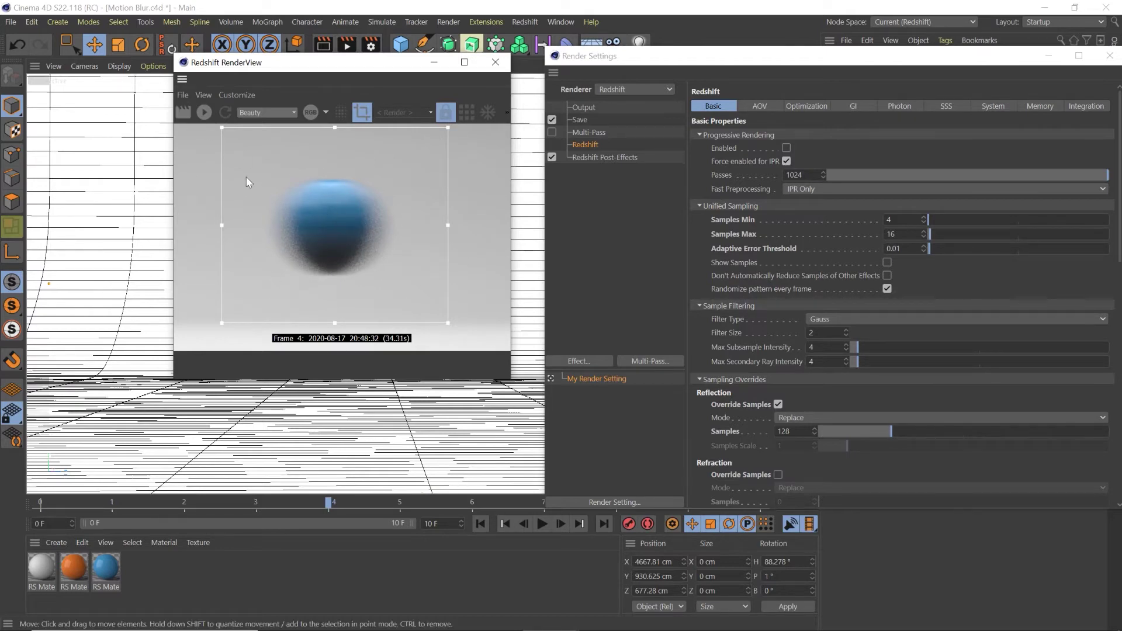
Step: Lower the Adaptive Error Threshold to 0.009, then 0.003, and re-render frame 4
{"action": "left_click", "coordinate": [183, 111]}
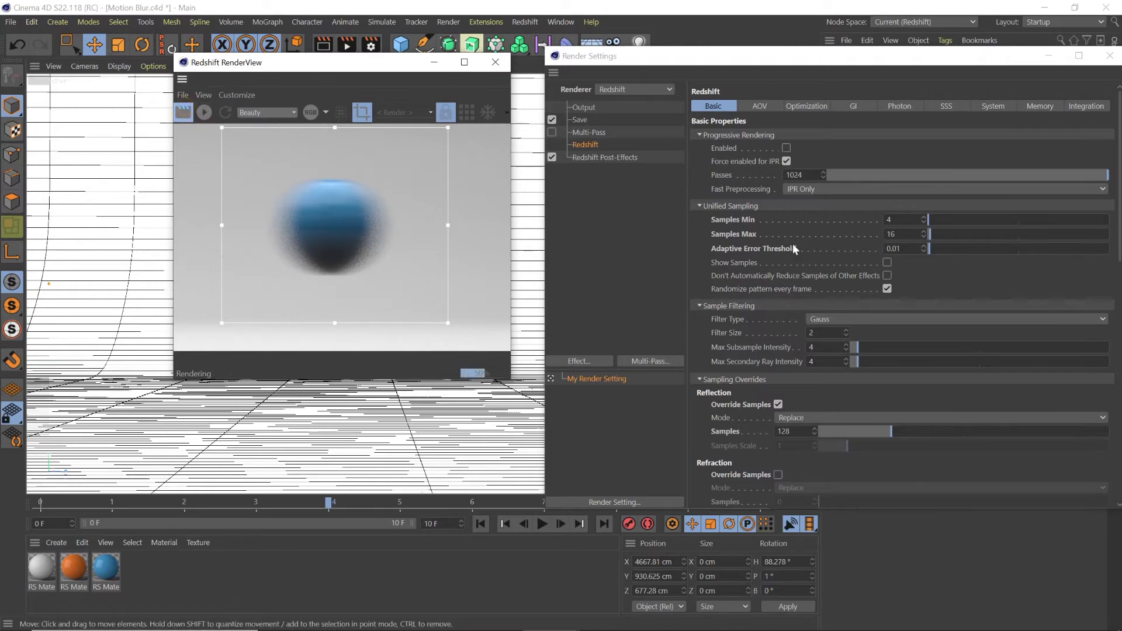
{"action": "left_click", "coordinate": [894, 248]}
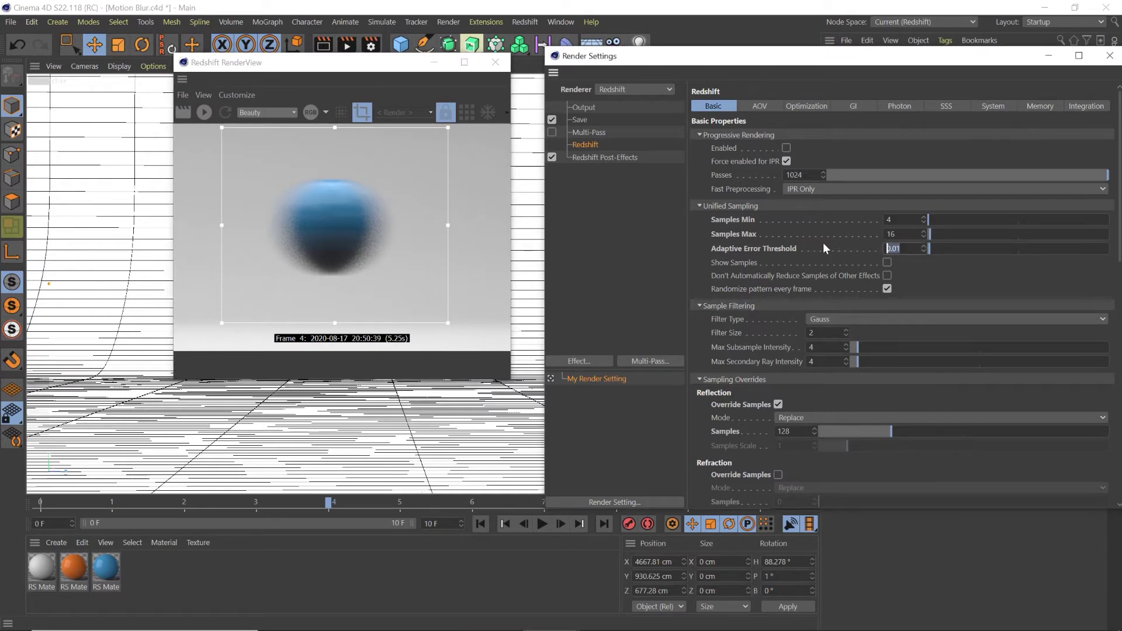
{"action": "type", "text": "0.009"}
{"action": "key", "text": "Return"}
{"action": "left_click", "coordinate": [924, 252]}
{"action": "left_click", "coordinate": [924, 252]}
{"action": "left_click", "coordinate": [208, 115]}
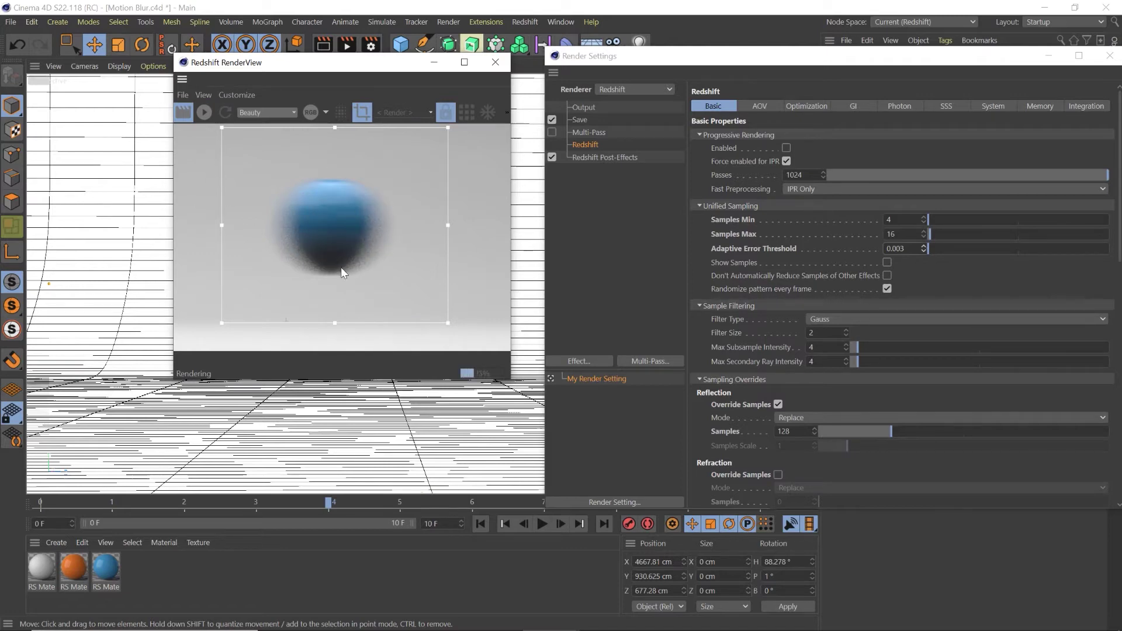
Step: Set unified samples to 64 minimum and 128 maximum, then re-render frame 4
{"action": "double_click", "coordinate": [904, 234]}
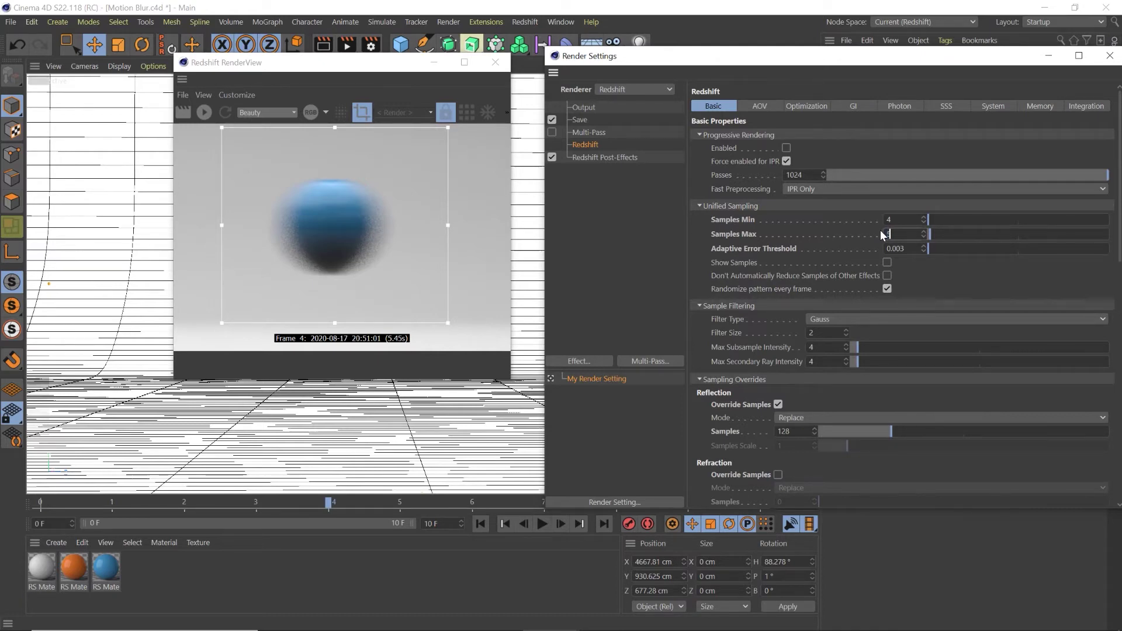
{"action": "type", "text": "56"}
{"action": "key", "text": "BackSpace"}
{"action": "key", "text": "BackSpace"}
{"action": "key", "text": "BackSpace"}
{"action": "key", "text": "BackSpace"}
{"action": "key", "text": "BackSpace"}
{"action": "type", "text": "128"}
{"action": "key", "text": "shift+Tab"}
{"action": "type", "text": "64"}
{"action": "key", "text": "Return"}
{"action": "left_click", "coordinate": [269, 239]}
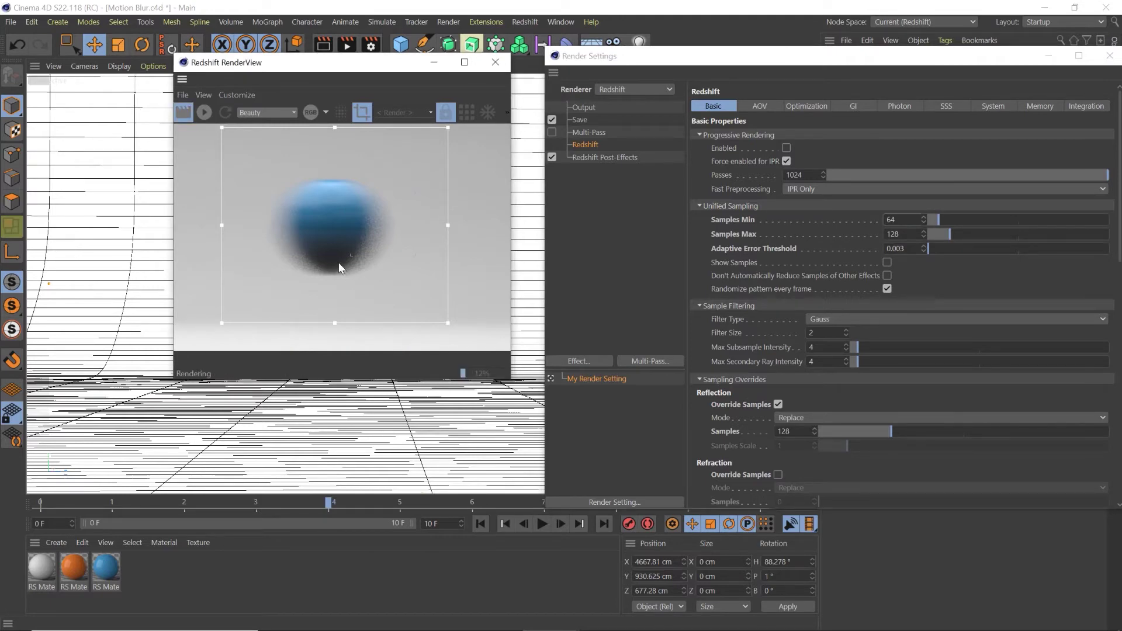
{"action": "scroll", "coordinate": [370, 238], "scroll_direction": "up", "scroll_amount": 2}
{"action": "scroll", "coordinate": [370, 237], "scroll_direction": "up", "scroll_amount": 2}
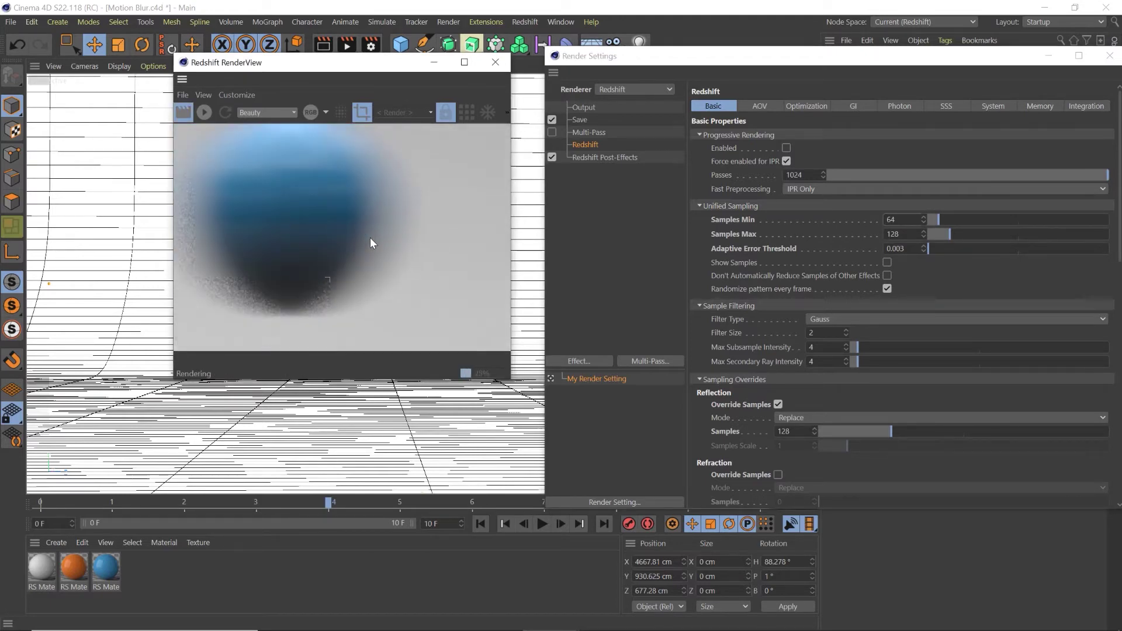
{"action": "scroll", "coordinate": [283, 230], "scroll_direction": "down", "scroll_amount": 2}
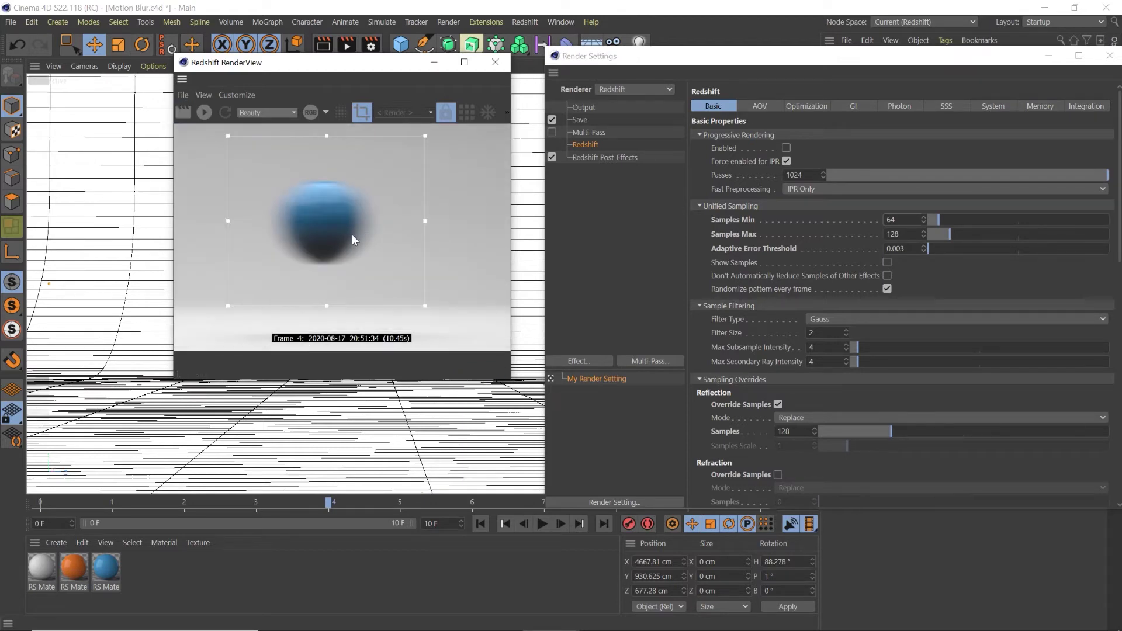
{"action": "scroll", "coordinate": [351, 233], "scroll_direction": "up", "scroll_amount": 2}
{"action": "scroll", "coordinate": [375, 197], "scroll_direction": "up", "scroll_amount": 3}
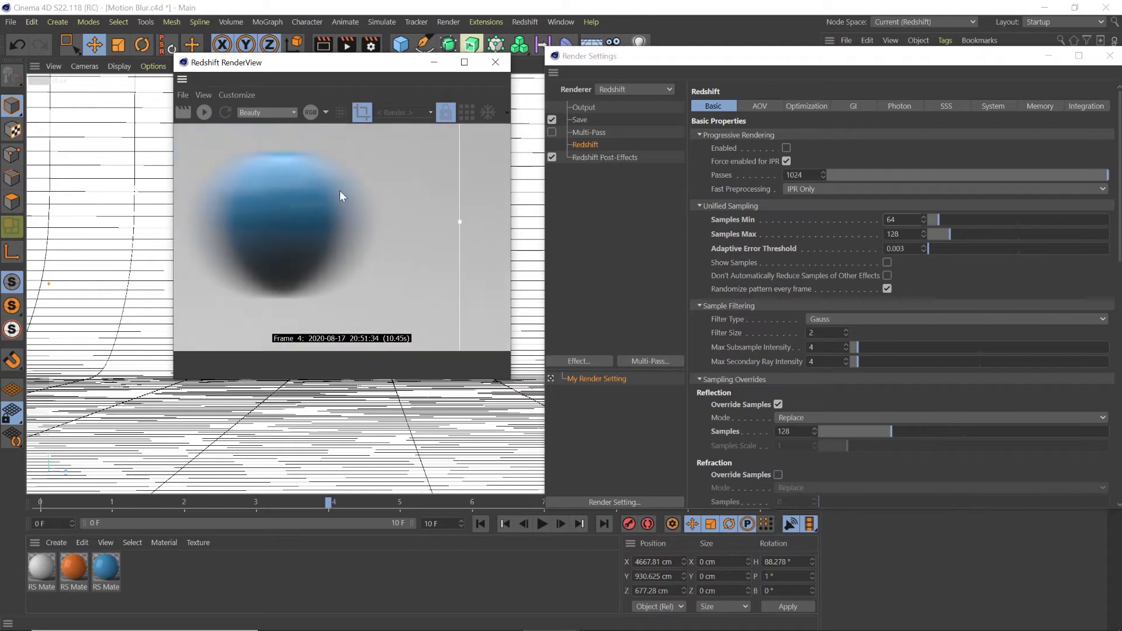
{"action": "scroll", "coordinate": [378, 239], "scroll_direction": "up", "scroll_amount": 2}
Step: Set Samples Max to 256 and re-render frame 4
{"action": "left_click", "coordinate": [910, 233]}
{"action": "type", "text": "256"}
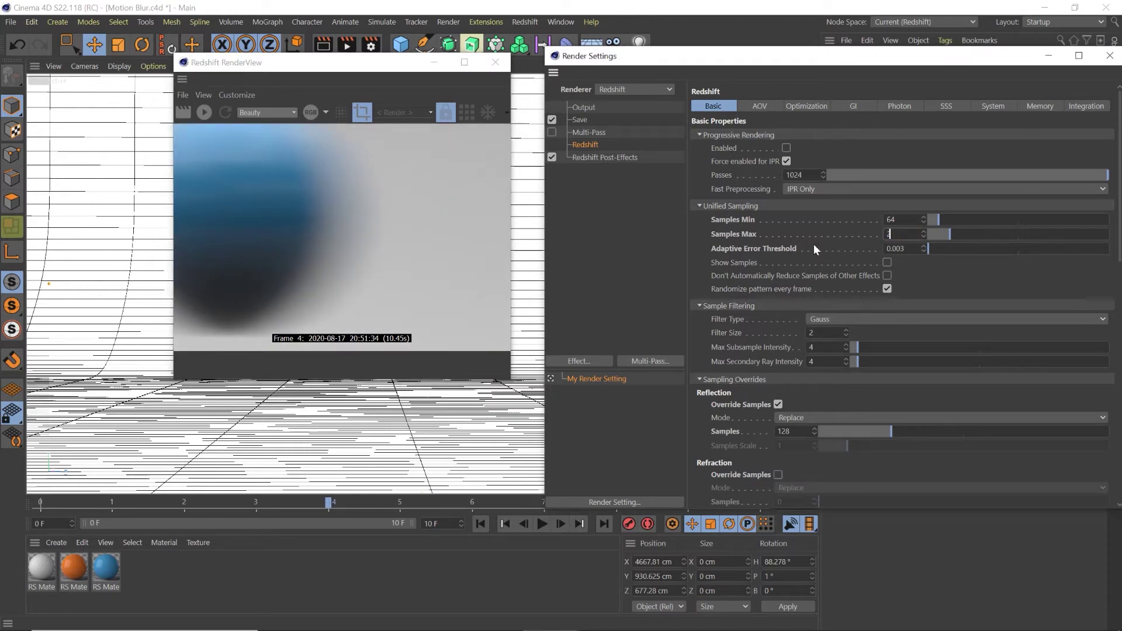
{"action": "key", "text": "Return"}
{"action": "left_click", "coordinate": [188, 109]}
{"action": "scroll", "coordinate": [263, 189], "scroll_direction": "down", "scroll_amount": 3}
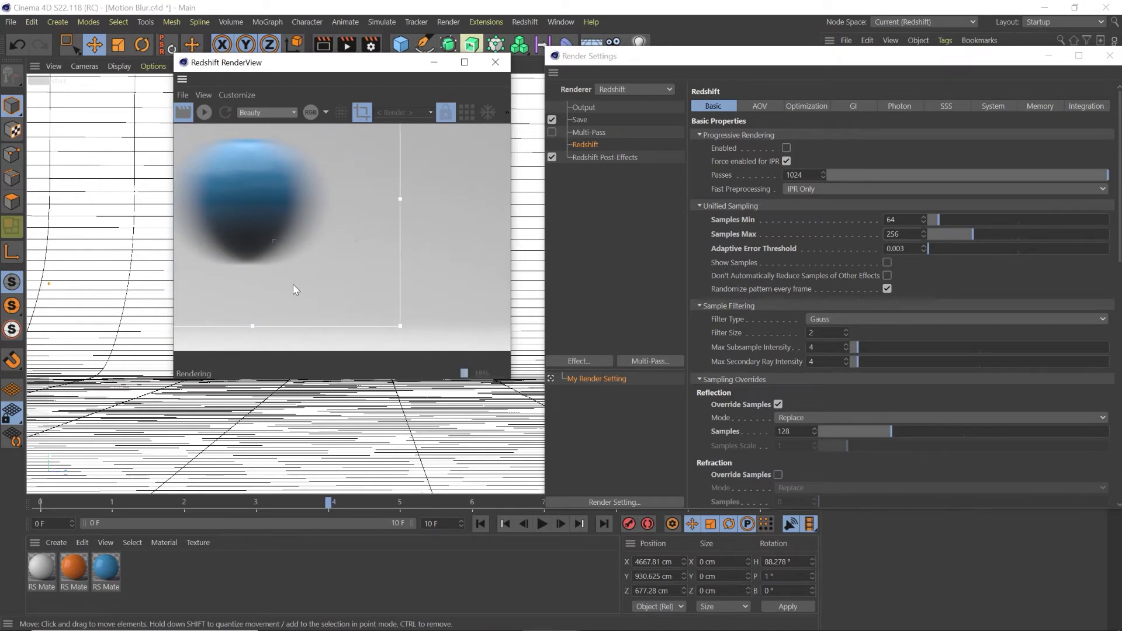
{"action": "scroll", "coordinate": [294, 284], "scroll_direction": "up", "scroll_amount": 2}
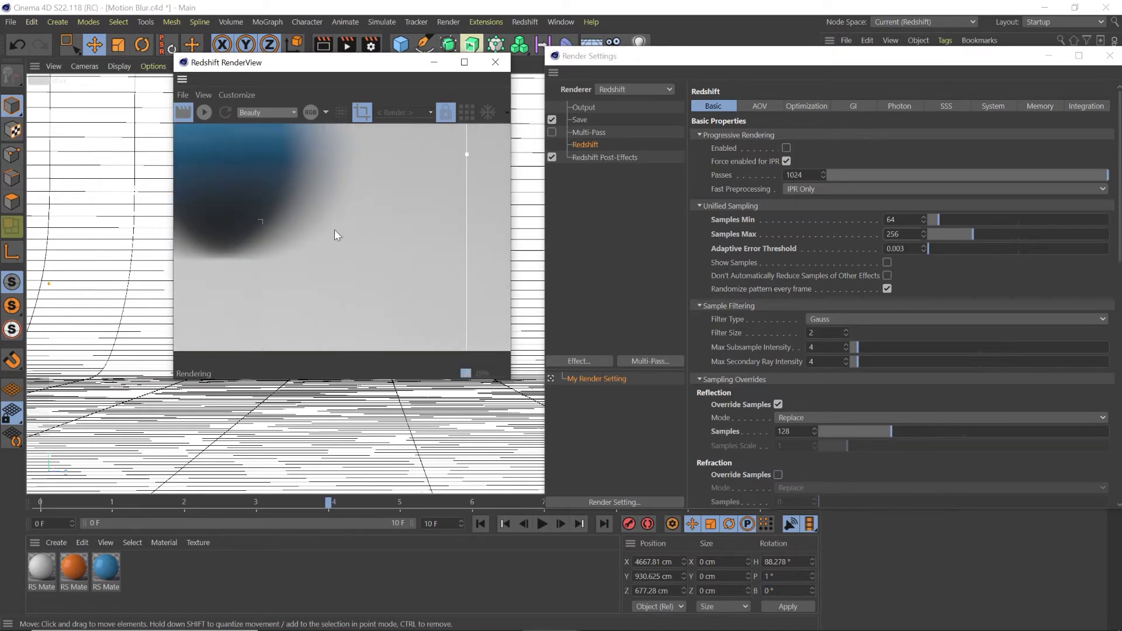
{"action": "scroll", "coordinate": [283, 219], "scroll_direction": "down", "scroll_amount": 2}
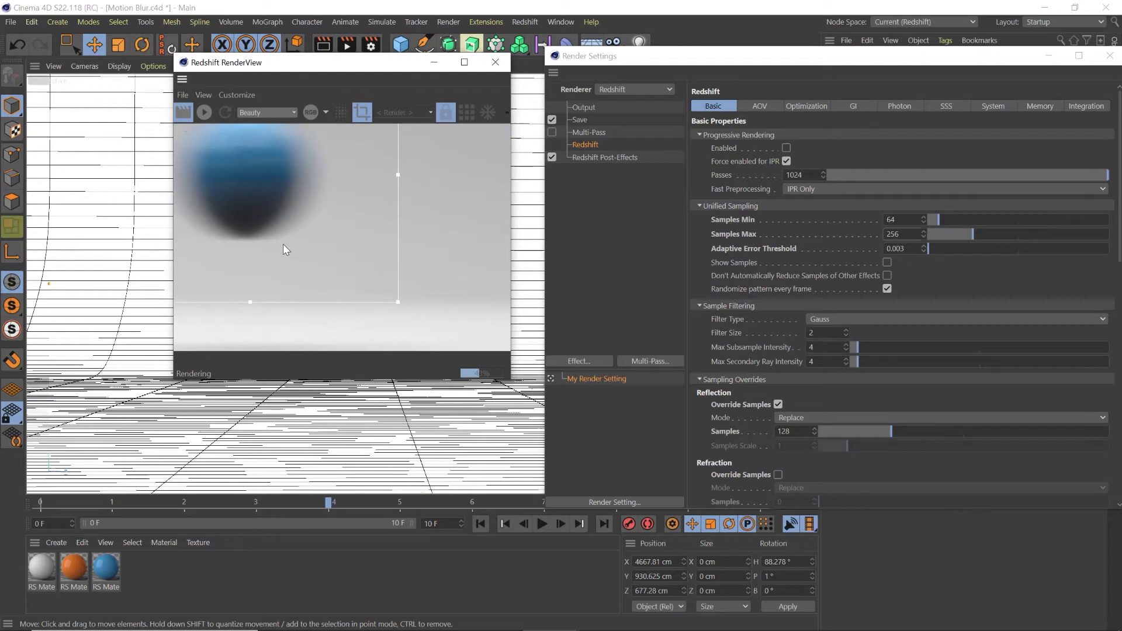
{"action": "scroll", "coordinate": [289, 236], "scroll_direction": "up", "scroll_amount": 2}
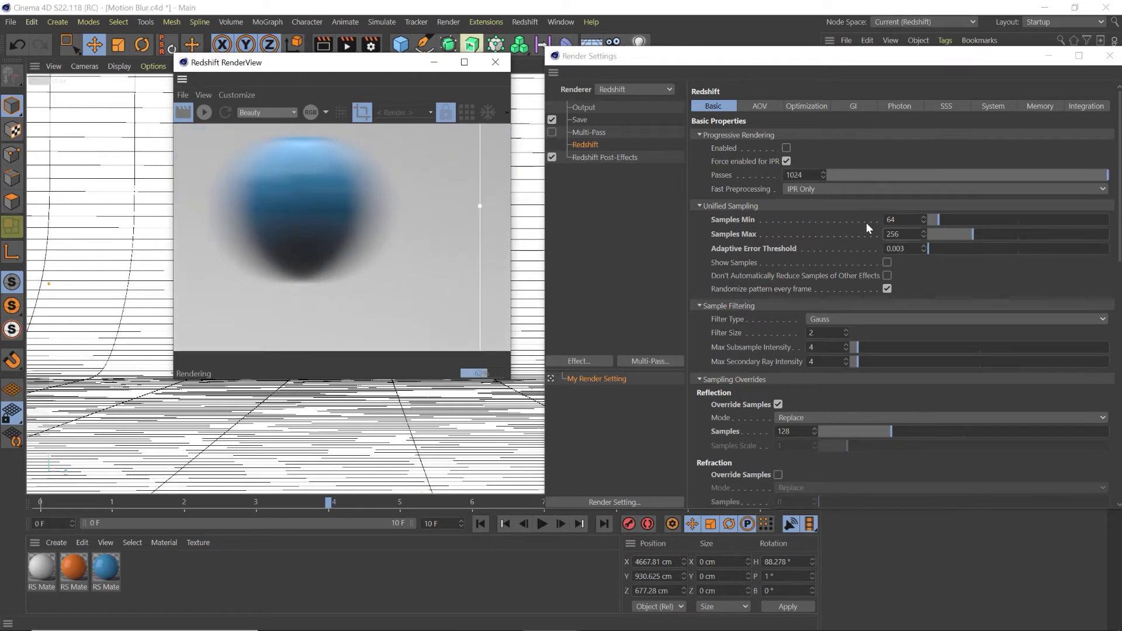
Step: Set Samples Max back to 128 and restart the render
{"action": "double_click", "coordinate": [903, 235]}
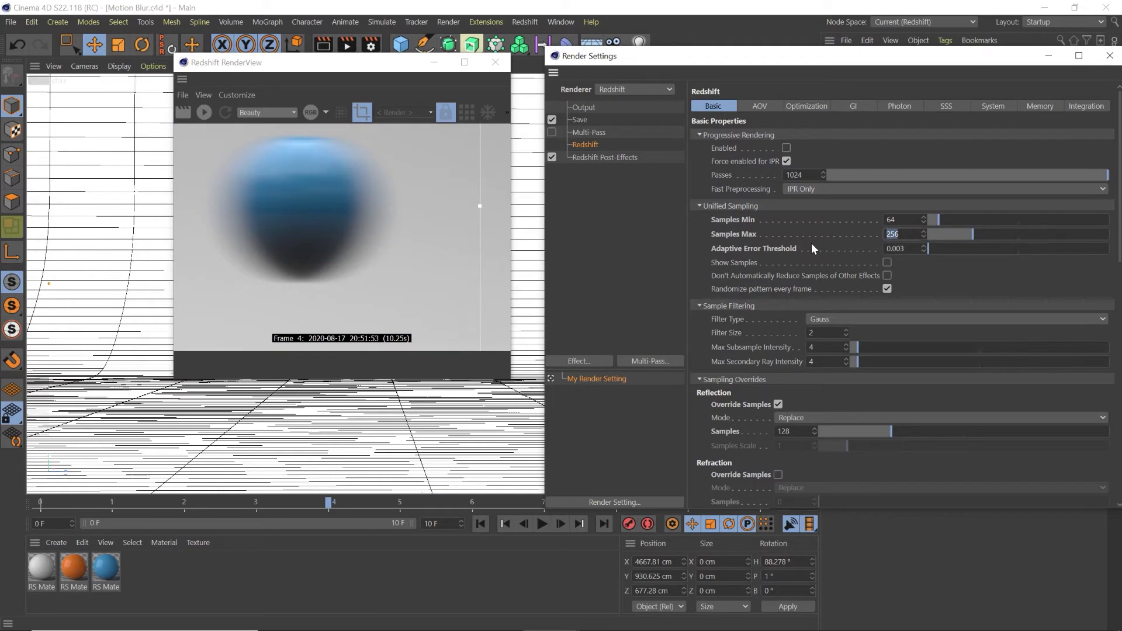
{"action": "type", "text": "128"}
{"action": "key", "text": "Return"}
{"action": "left_click", "coordinate": [183, 114]}
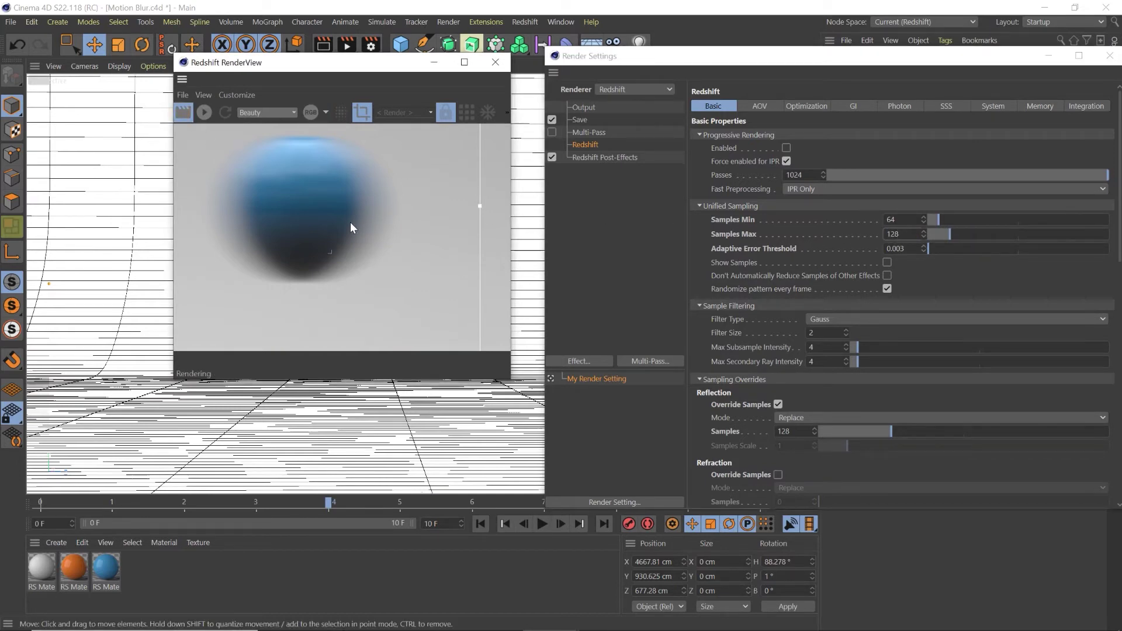
{"action": "scroll", "coordinate": [359, 239], "scroll_direction": "up", "scroll_amount": 2}
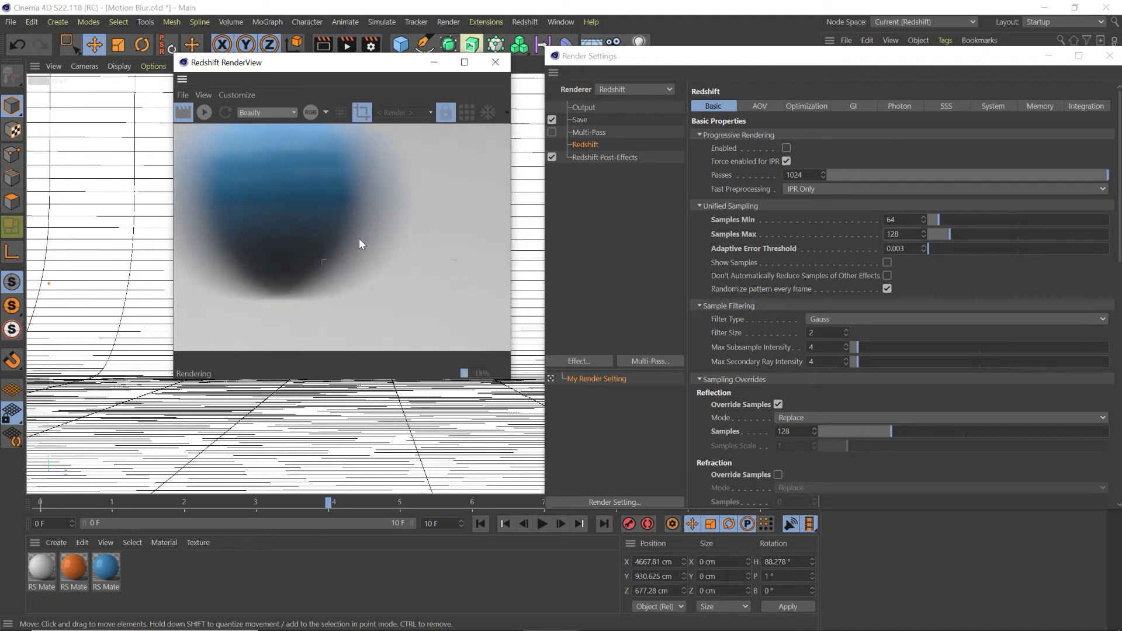
{"action": "scroll", "coordinate": [366, 232], "scroll_direction": "up", "scroll_amount": 2}
Step: Test-render frame 4 with Samples Max at 512, then select the field to change it to 256
{"action": "double_click", "coordinate": [908, 235]}
{"action": "type", "text": "512"}
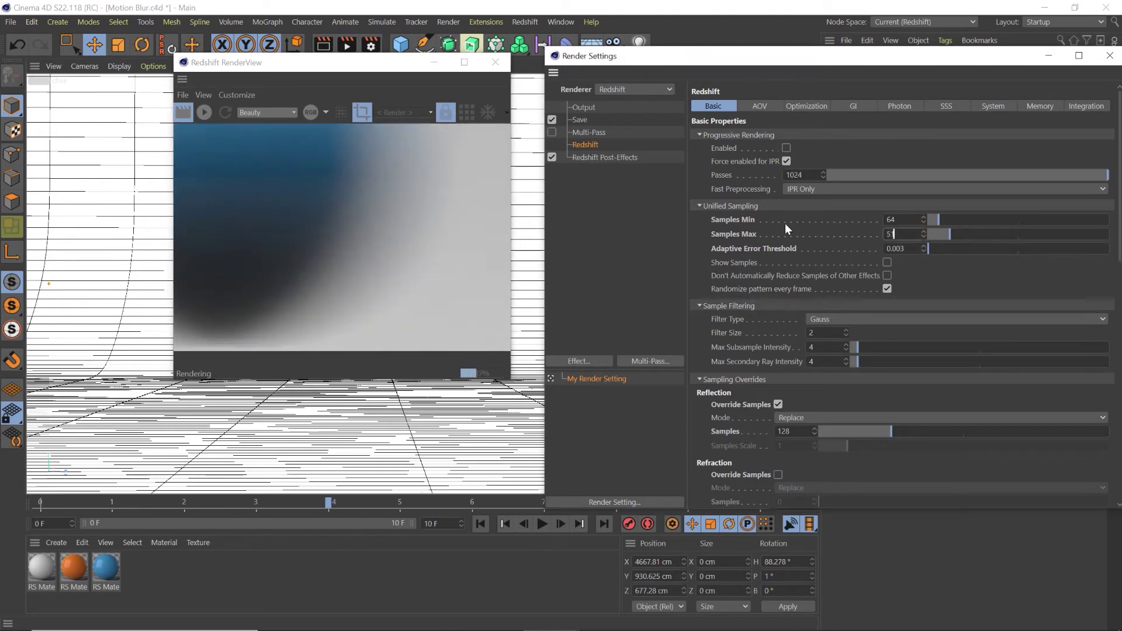
{"action": "left_click", "coordinate": [199, 130]}
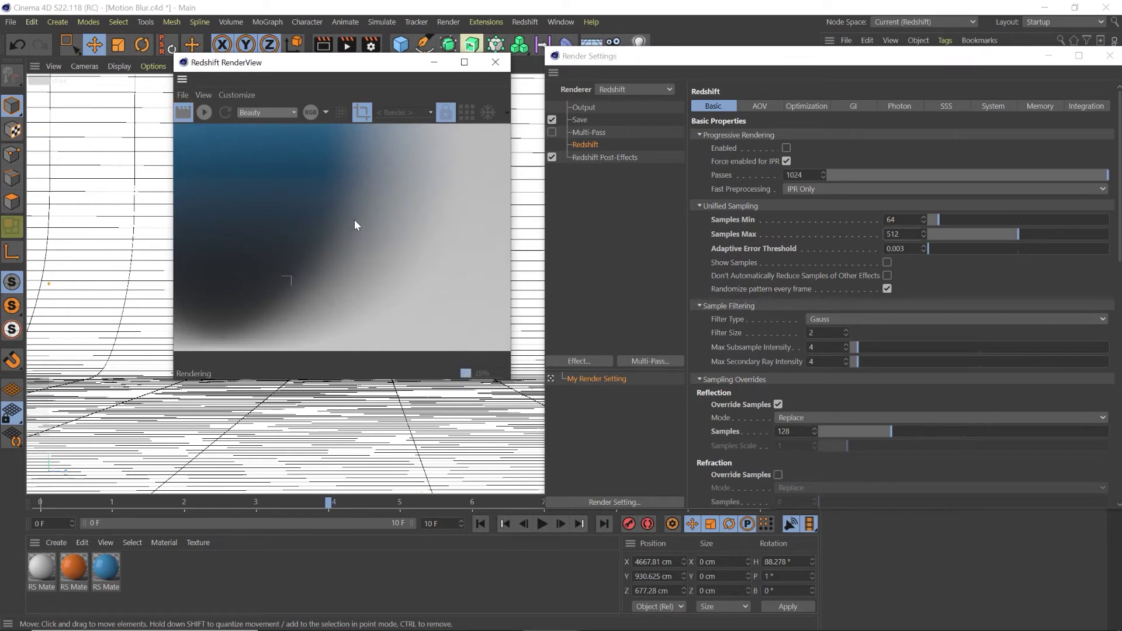
{"action": "scroll", "coordinate": [355, 225], "scroll_direction": "down", "scroll_amount": 2}
{"action": "scroll", "coordinate": [343, 224], "scroll_direction": "down", "scroll_amount": 2}
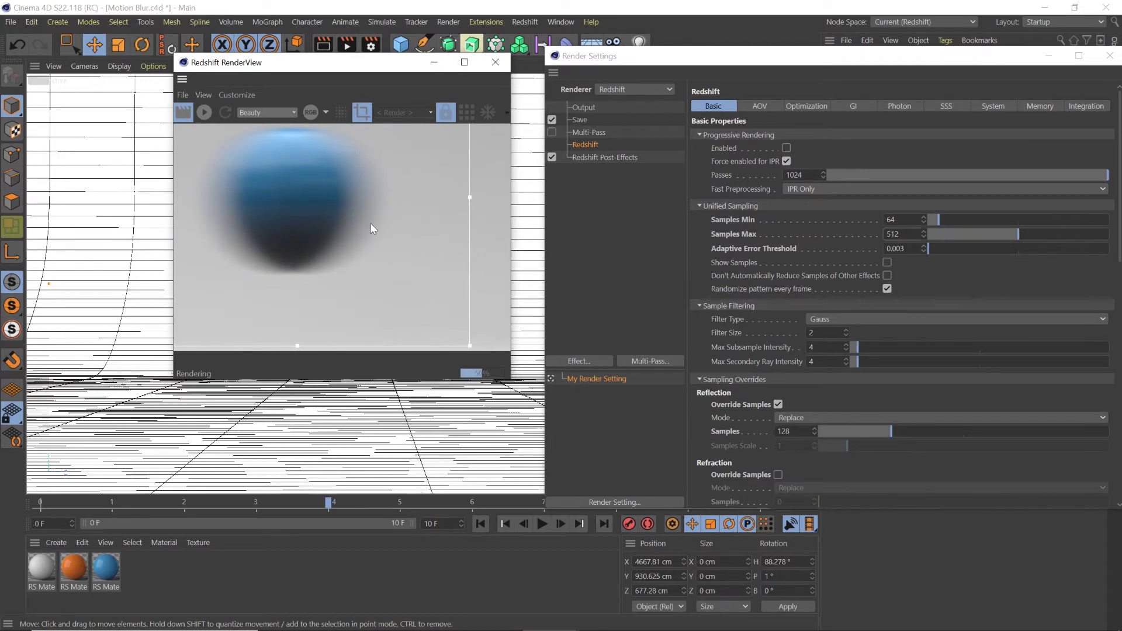
{"action": "scroll", "coordinate": [370, 228], "scroll_direction": "up", "scroll_amount": 2}
{"action": "scroll", "coordinate": [341, 206], "scroll_direction": "down", "scroll_amount": 2}
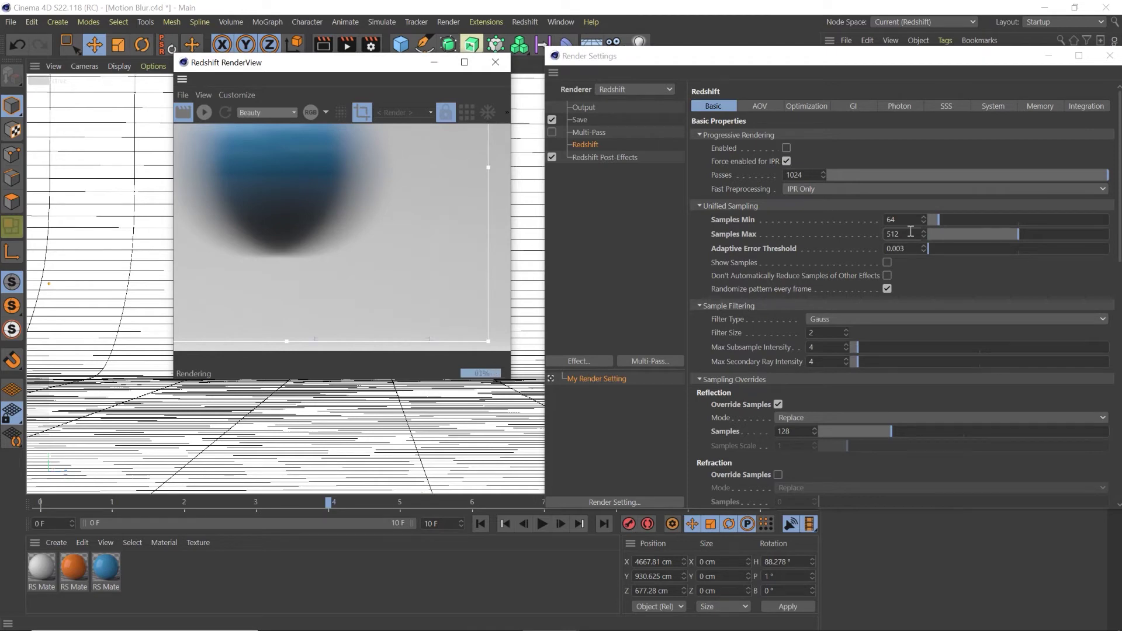
{"action": "scroll", "coordinate": [355, 218], "scroll_direction": "down", "scroll_amount": 2}
{"action": "double_click", "coordinate": [908, 234]}
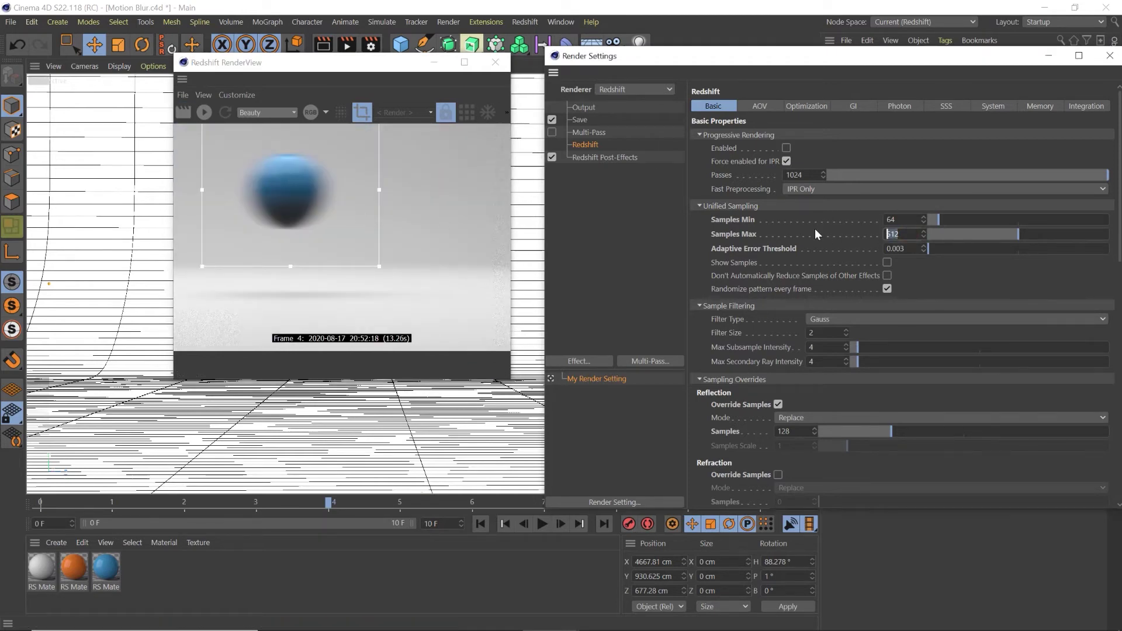
{"action": "type", "text": "128"}
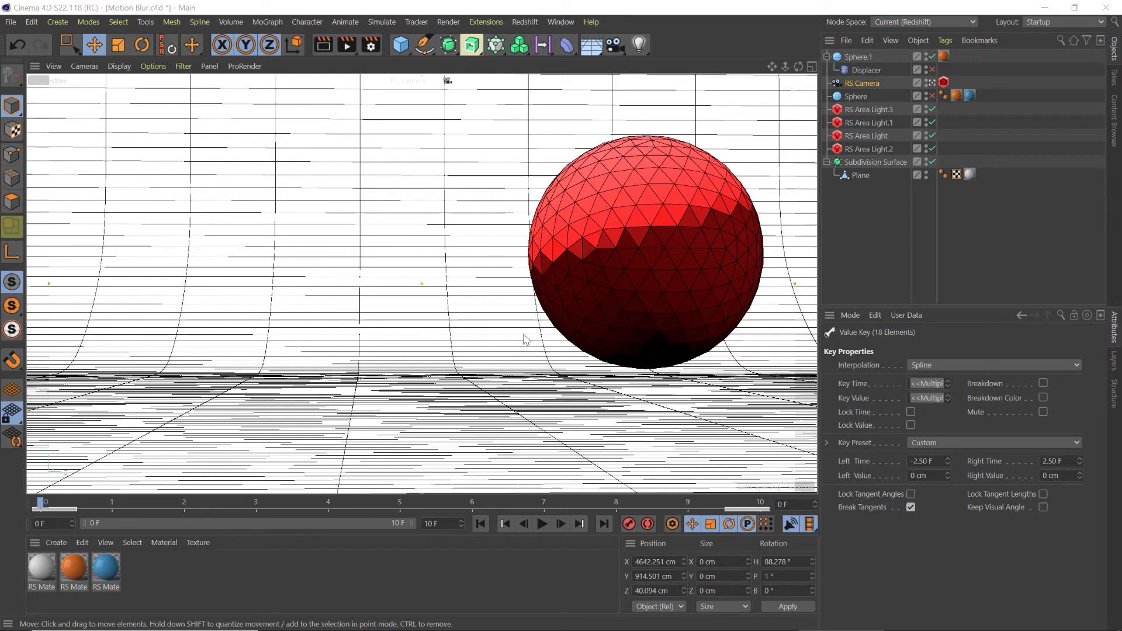
Step: Enable Motion Blur on the RS Camera, then play the animation and stop around frame 6
{"action": "left_click", "coordinate": [860, 82]}
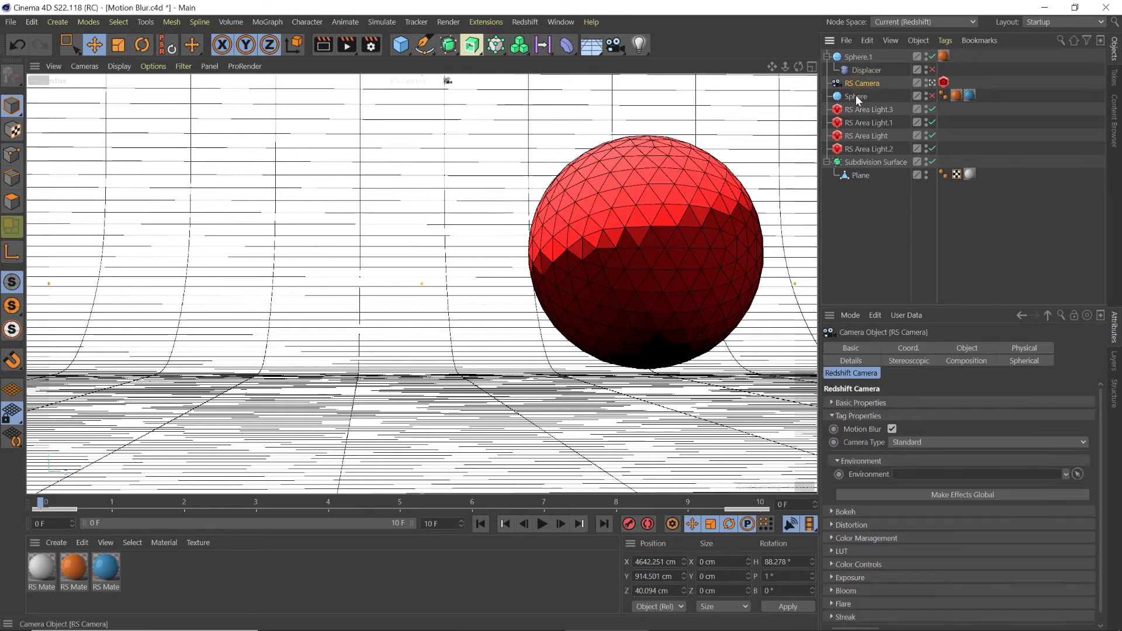
{"action": "left_click", "coordinate": [891, 428]}
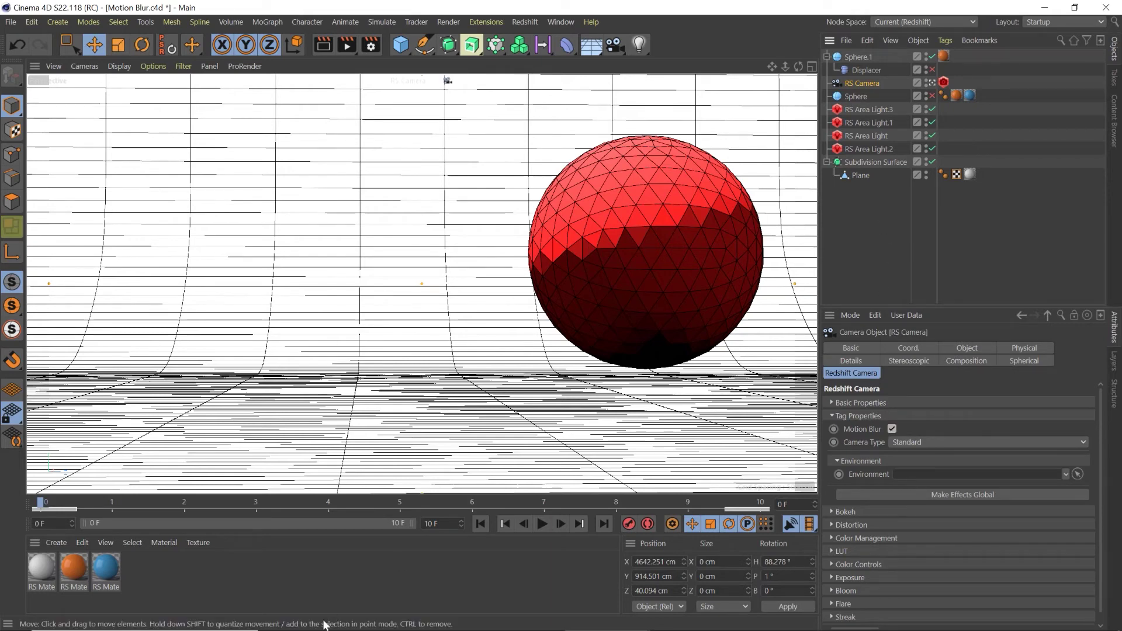
{"action": "left_click", "coordinate": [541, 524]}
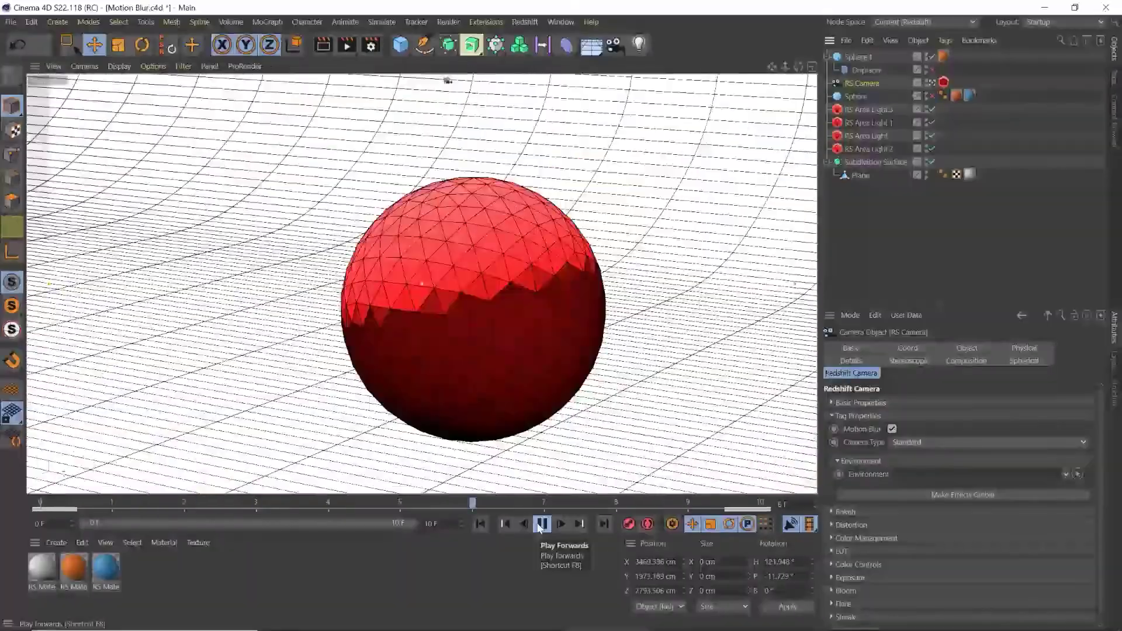
{"action": "left_click", "coordinate": [538, 524]}
{"action": "mouse_move", "coordinate": [460, 506]}
{"action": "left_mouse_down"}
{"action": "mouse_move", "coordinate": [408, 502]}
{"action": "mouse_move", "coordinate": [473, 502]}
{"action": "left_mouse_up"}
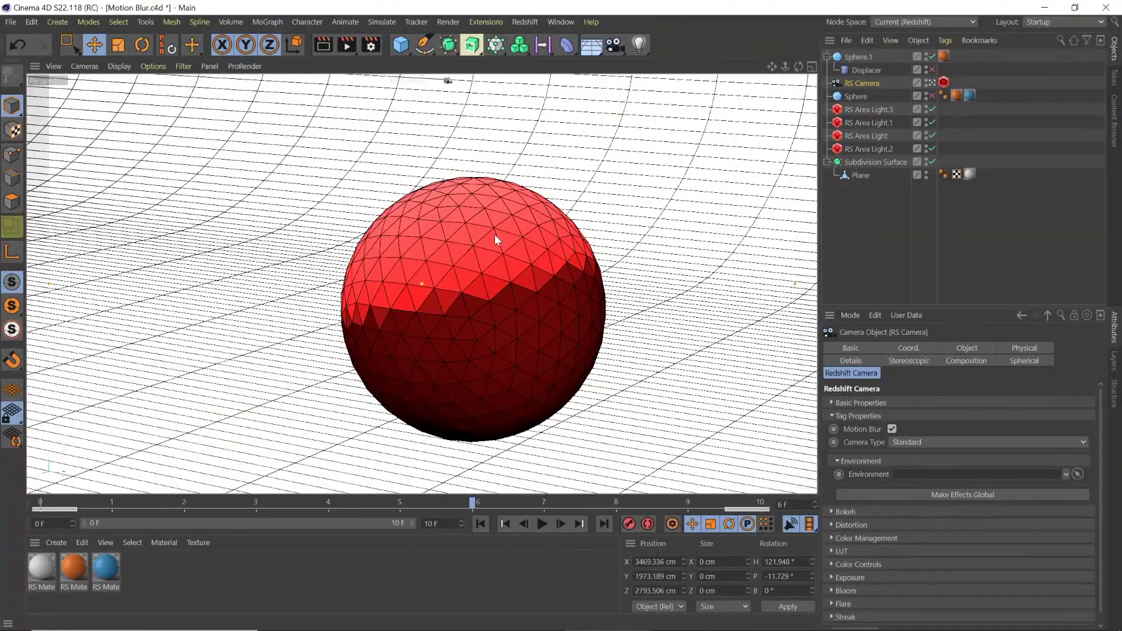
Step: Check the basic sampling settings, then render to Picture Viewer, overwriting the saved frame
{"action": "left_click", "coordinate": [371, 44]}
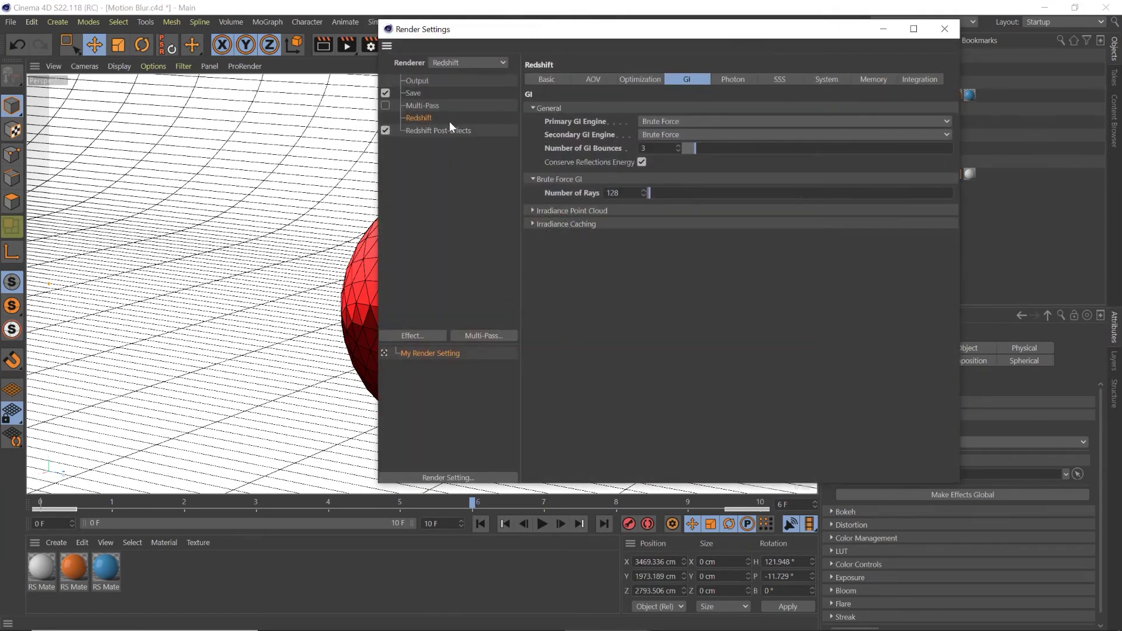
{"action": "left_click", "coordinate": [548, 77]}
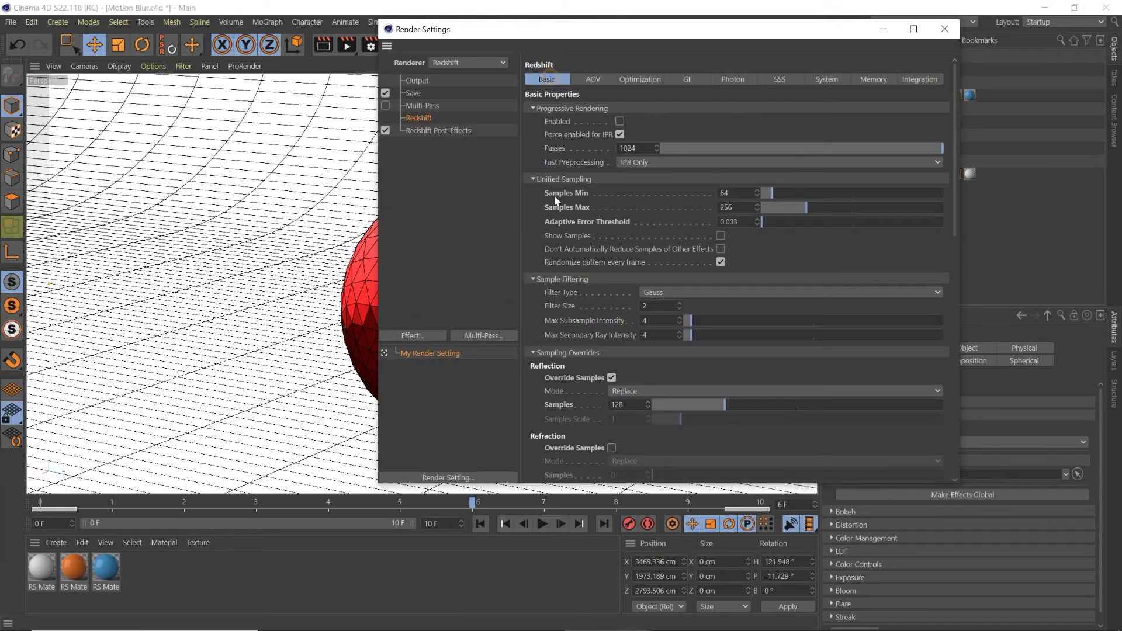
{"action": "scroll", "coordinate": [561, 281], "scroll_direction": "down", "scroll_amount": 10}
{"action": "scroll", "coordinate": [588, 389], "scroll_direction": "down", "scroll_amount": 5}
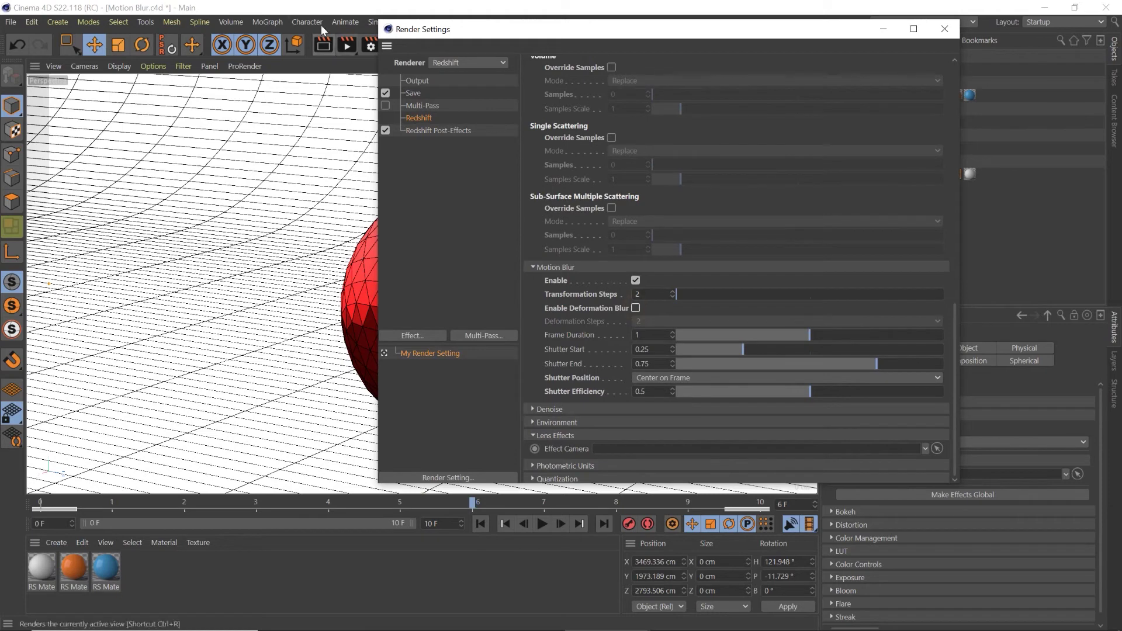
{"action": "left_click", "coordinate": [347, 44]}
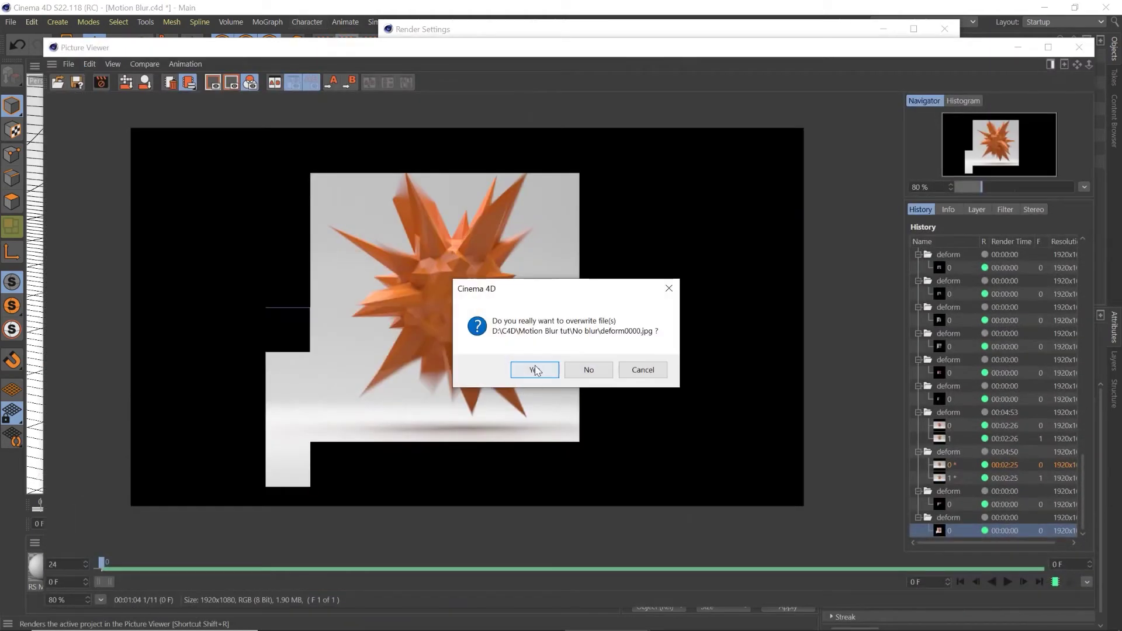
{"action": "left_click", "coordinate": [533, 368]}
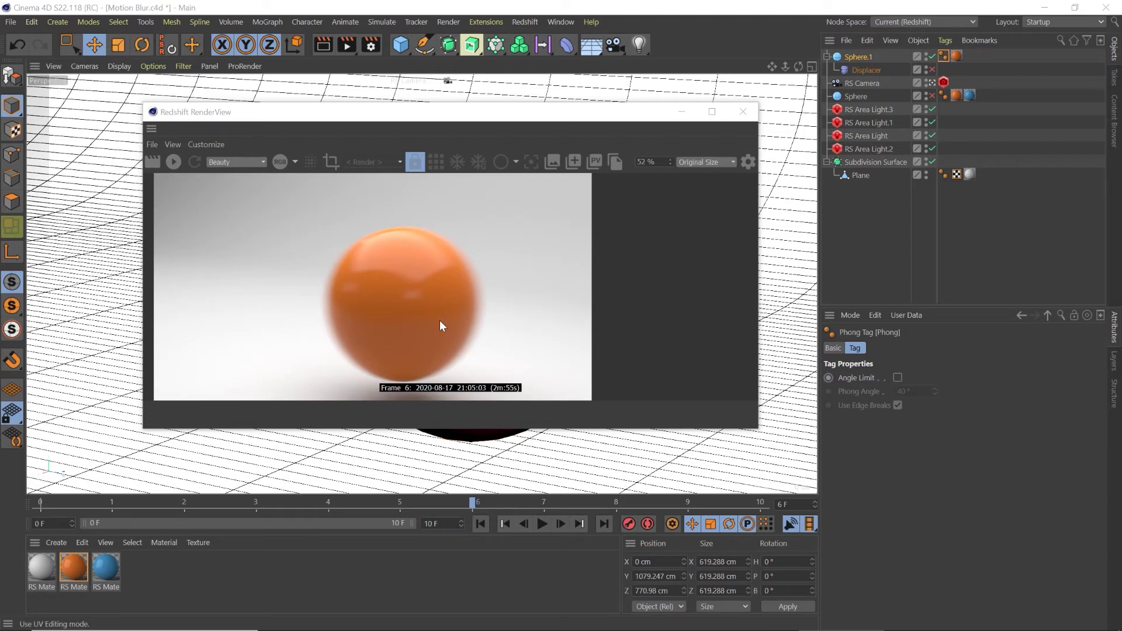
Step: Compare the IPR with RS Camera motion blur off, then turn it back on
{"action": "left_click", "coordinate": [876, 82]}
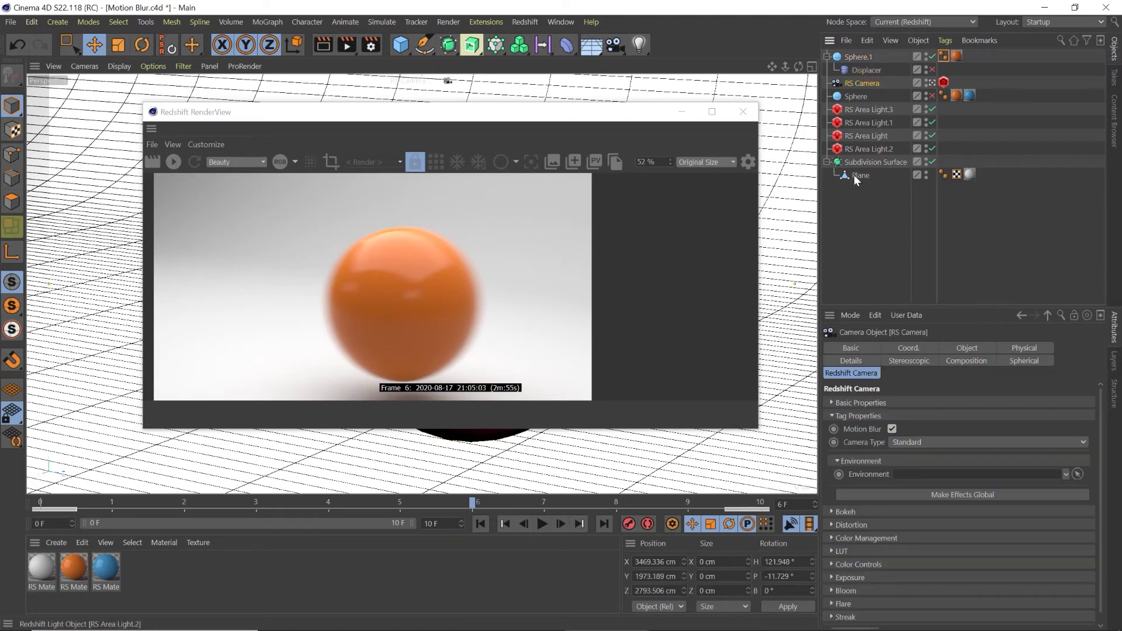
{"action": "left_click", "coordinate": [892, 429]}
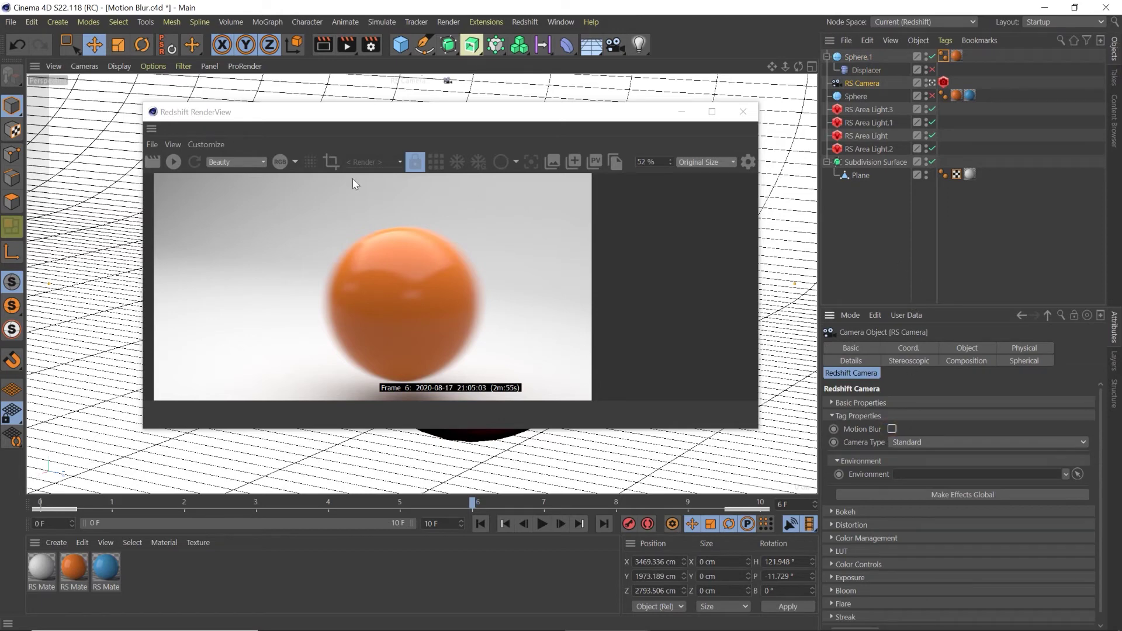
{"action": "left_click", "coordinate": [156, 162]}
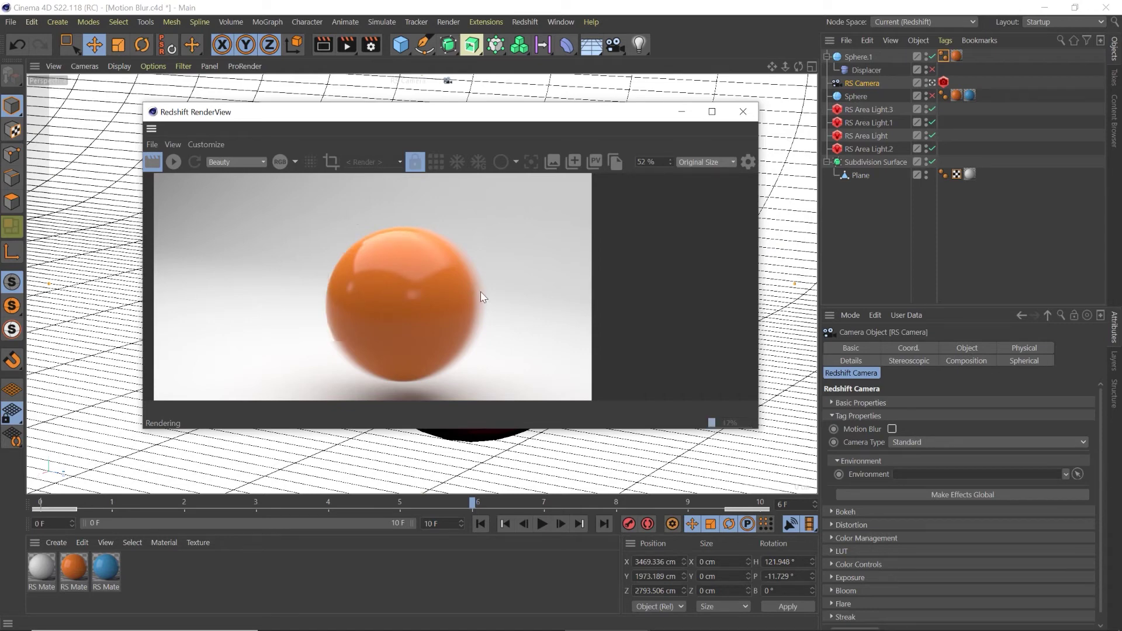
{"action": "left_click", "coordinate": [891, 429]}
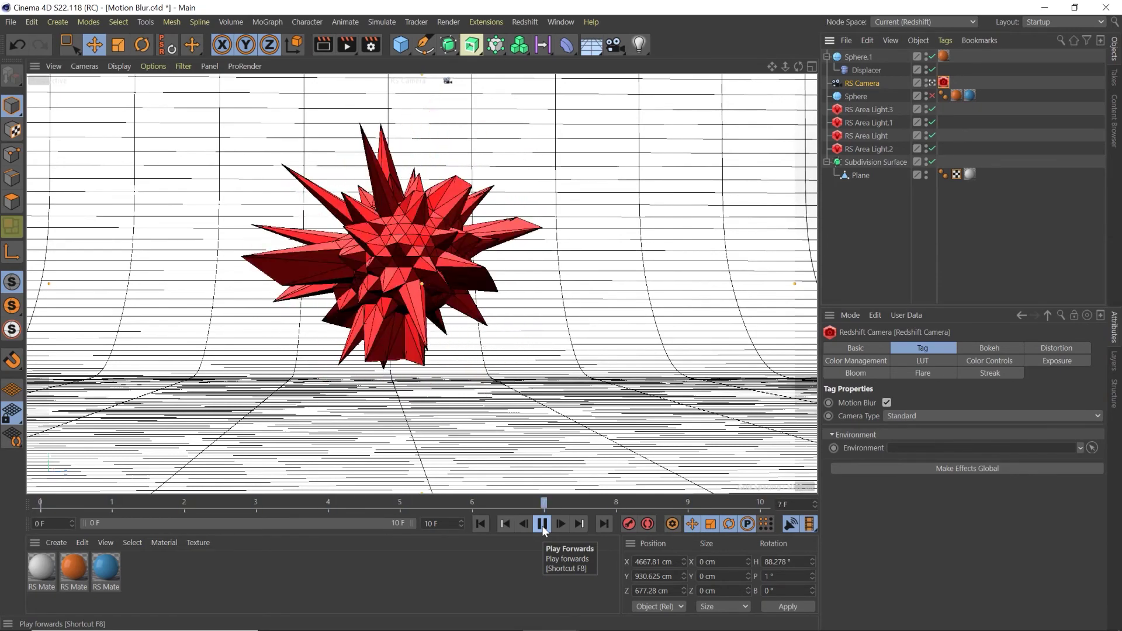
Step: Stop playback and enable Deformation Blur in the Redshift render settings
{"action": "left_click", "coordinate": [542, 525]}
{"action": "left_click", "coordinate": [371, 44]}
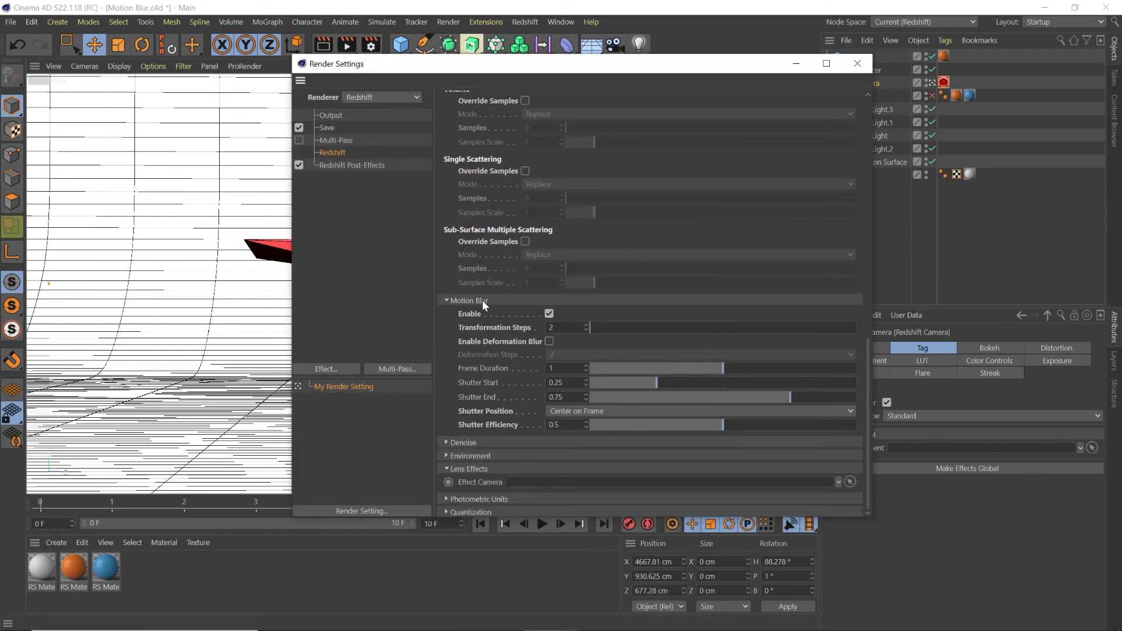
{"action": "left_click", "coordinate": [550, 341]}
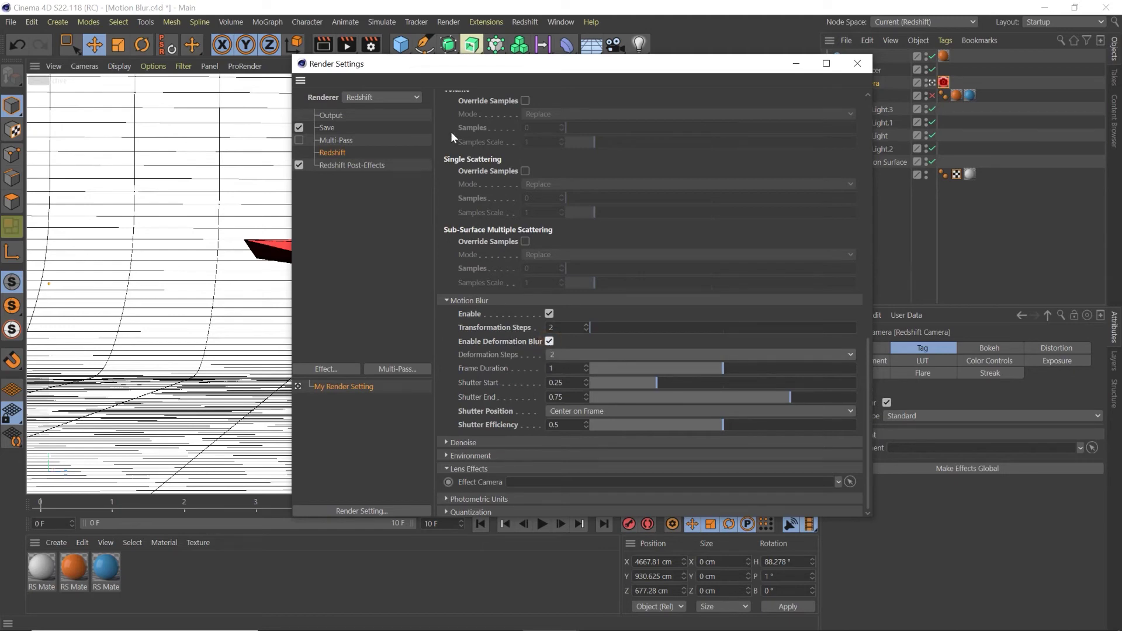
Step: Reopen the render settings and switch Deformation Blur back off
{"action": "left_click", "coordinate": [693, 14]}
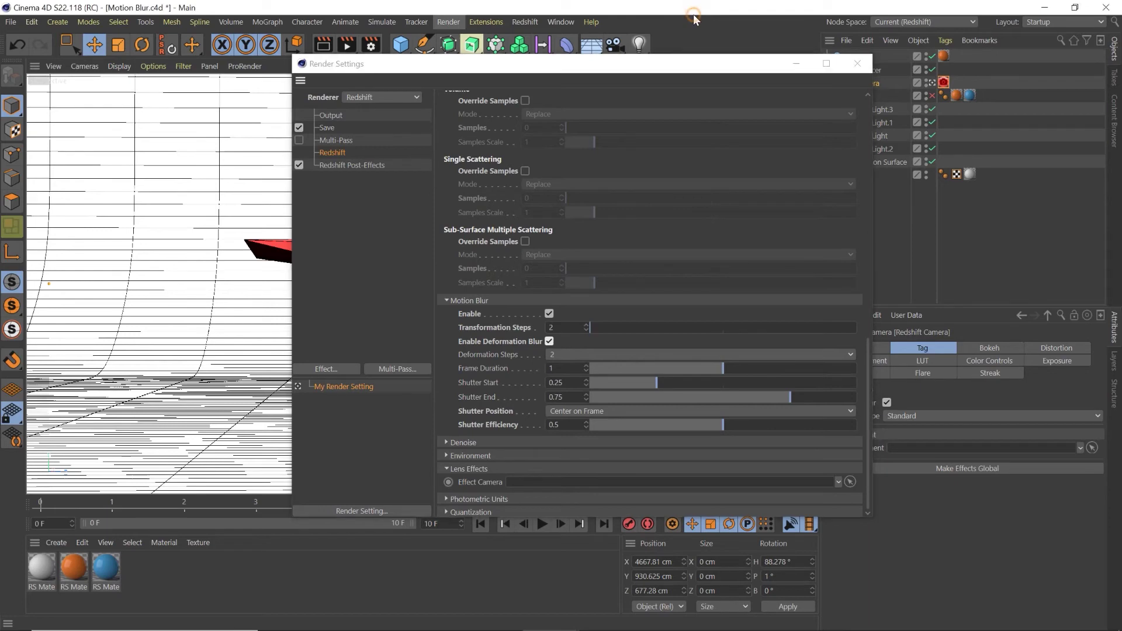
{"action": "left_click", "coordinate": [797, 64]}
{"action": "left_click", "coordinate": [371, 43]}
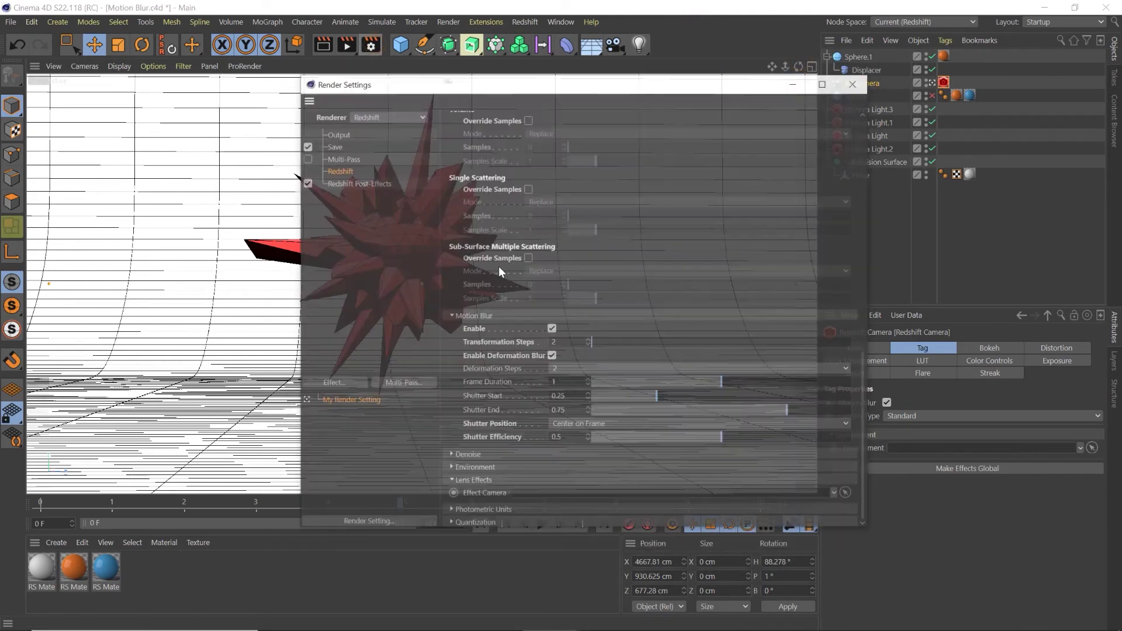
{"action": "left_click", "coordinate": [548, 341]}
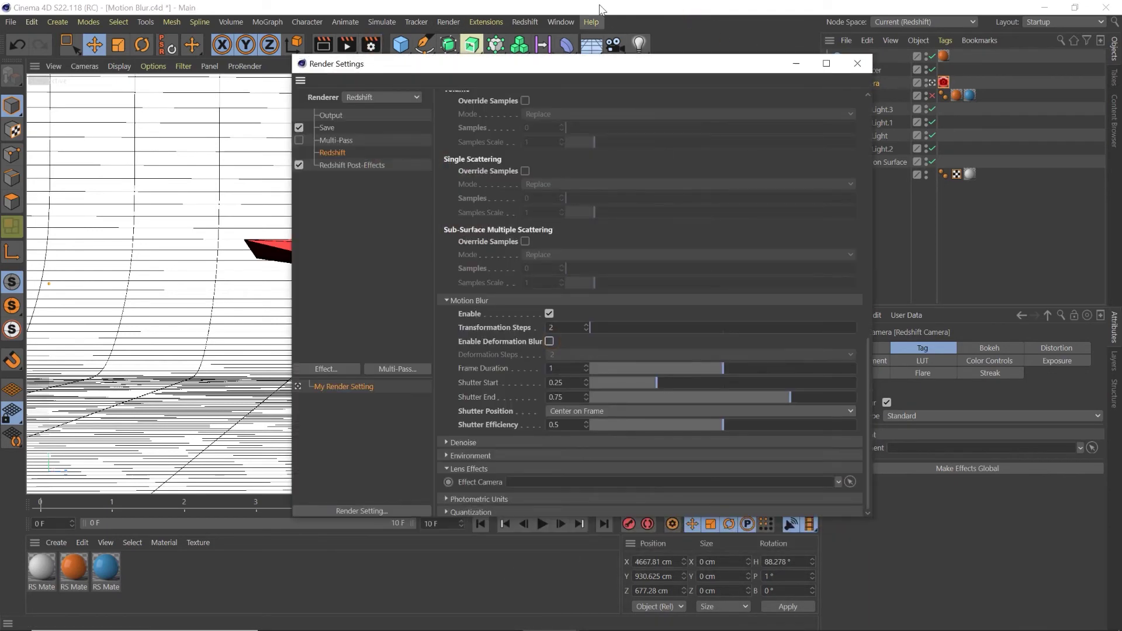
Step: In Picture Viewer, expand the last deform render group and compare its two frames
{"action": "left_click", "coordinate": [559, 21]}
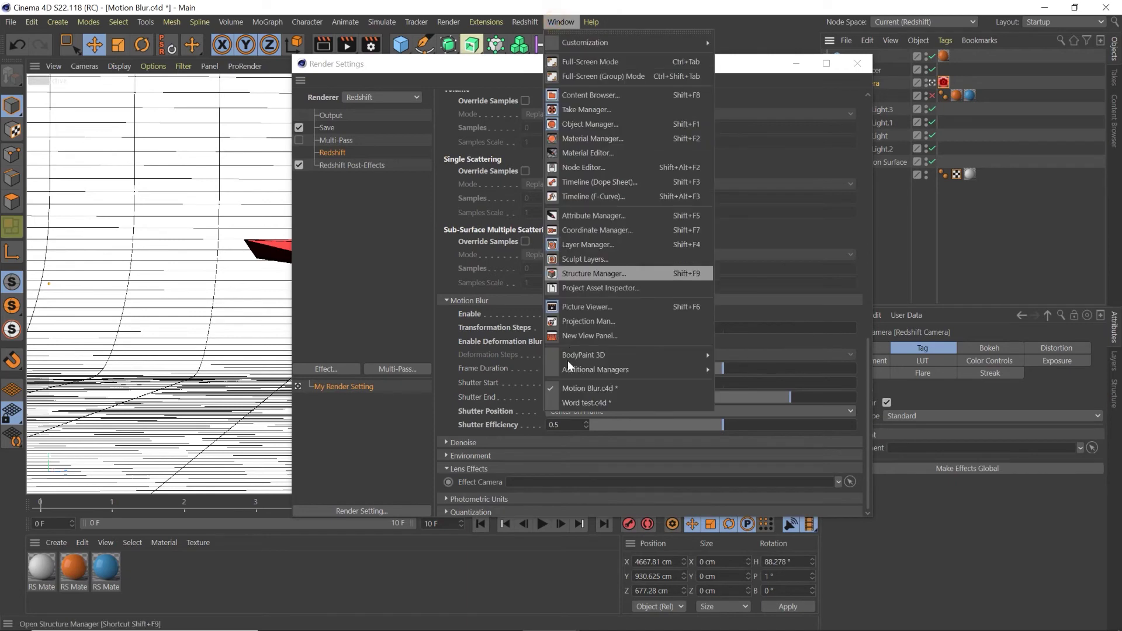
{"action": "left_click", "coordinate": [581, 307]}
{"action": "scroll", "coordinate": [970, 521], "scroll_direction": "down", "scroll_amount": 5}
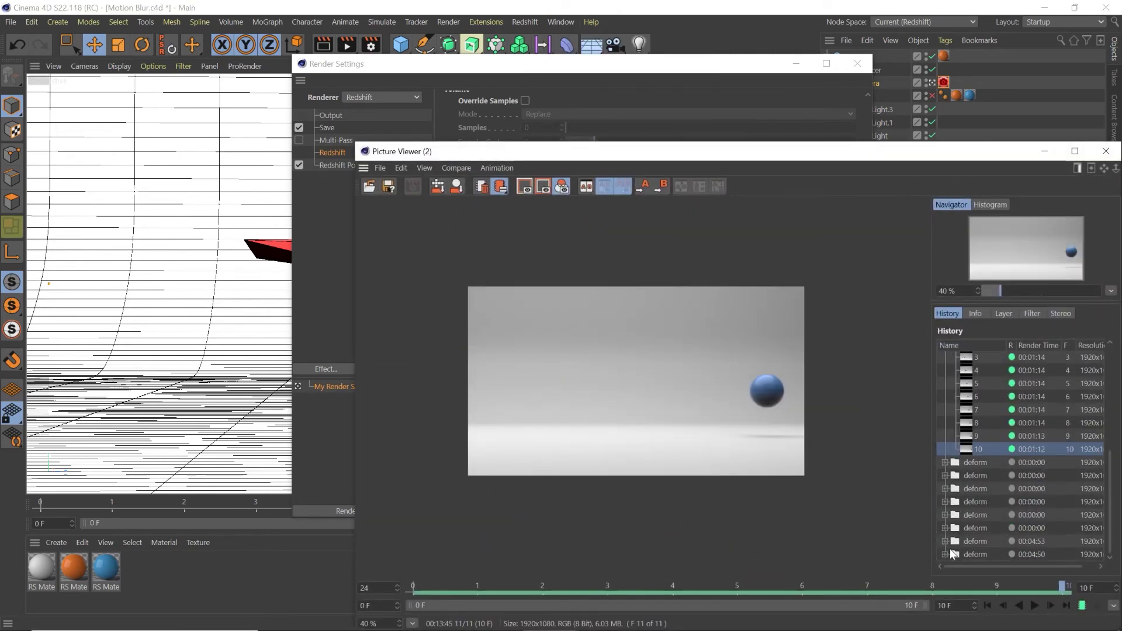
{"action": "left_click", "coordinate": [944, 554]}
{"action": "left_click", "coordinate": [972, 541]}
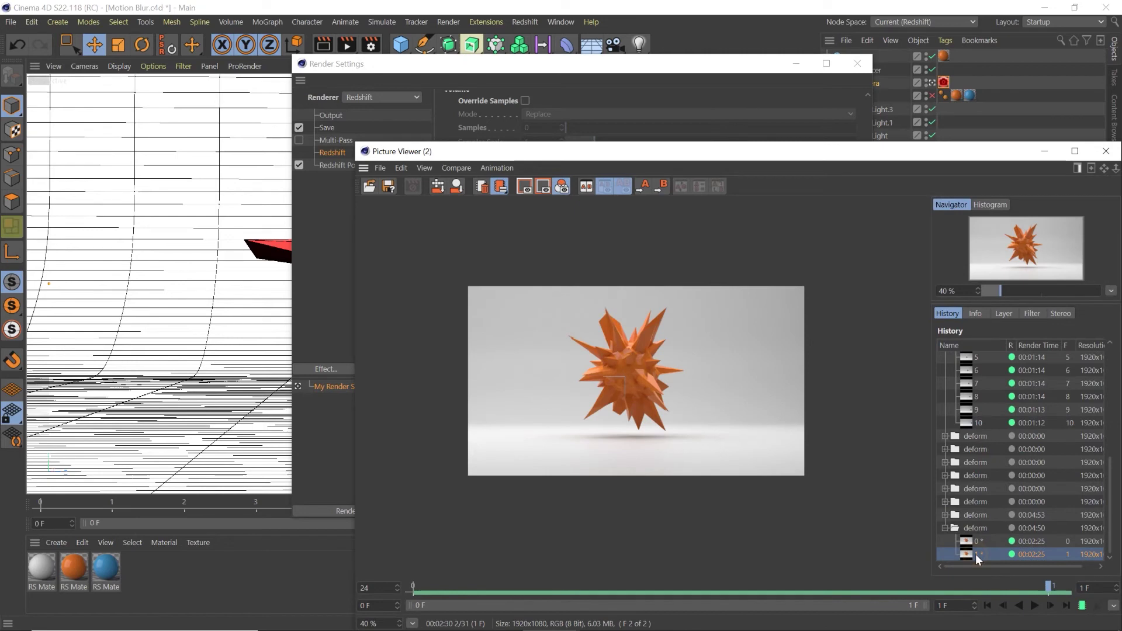
{"action": "key", "text": "Up"}
{"action": "scroll", "coordinate": [693, 397], "scroll_direction": "up", "scroll_amount": 3}
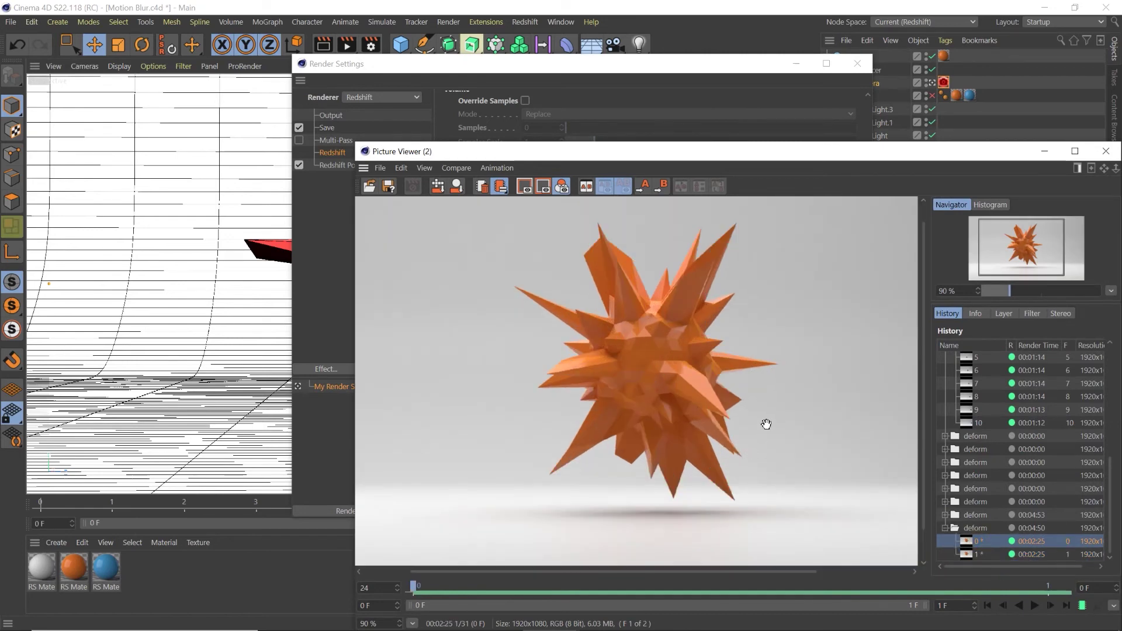
Step: Re-enable Deformation Blur and view the blurred frame 0 deform render
{"action": "left_click", "coordinate": [945, 528]}
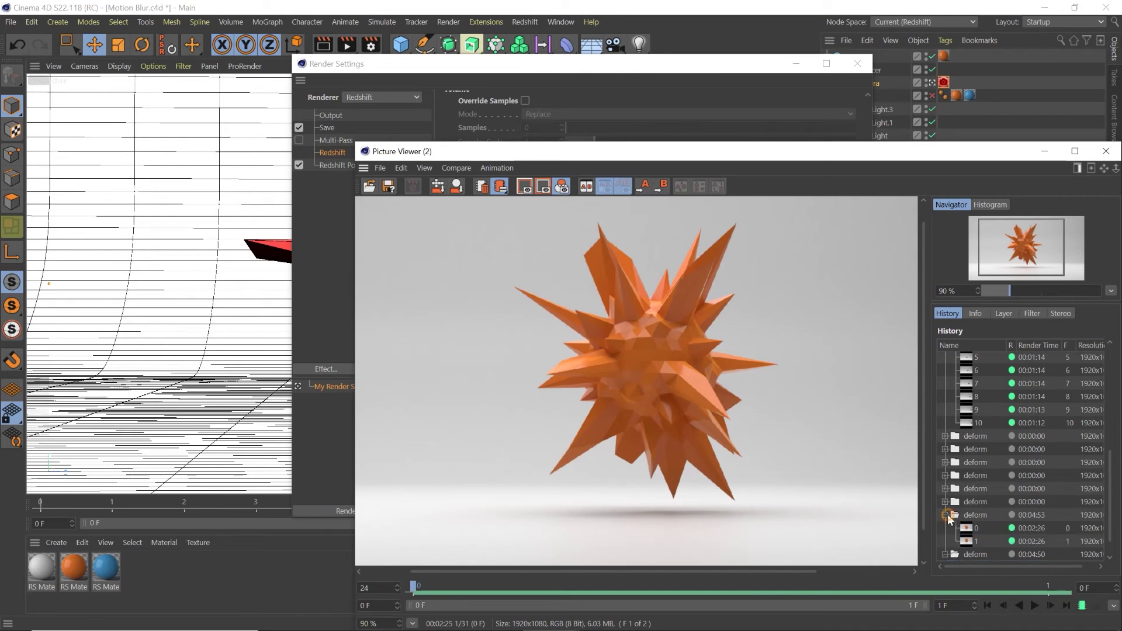
{"action": "left_click", "coordinate": [690, 67]}
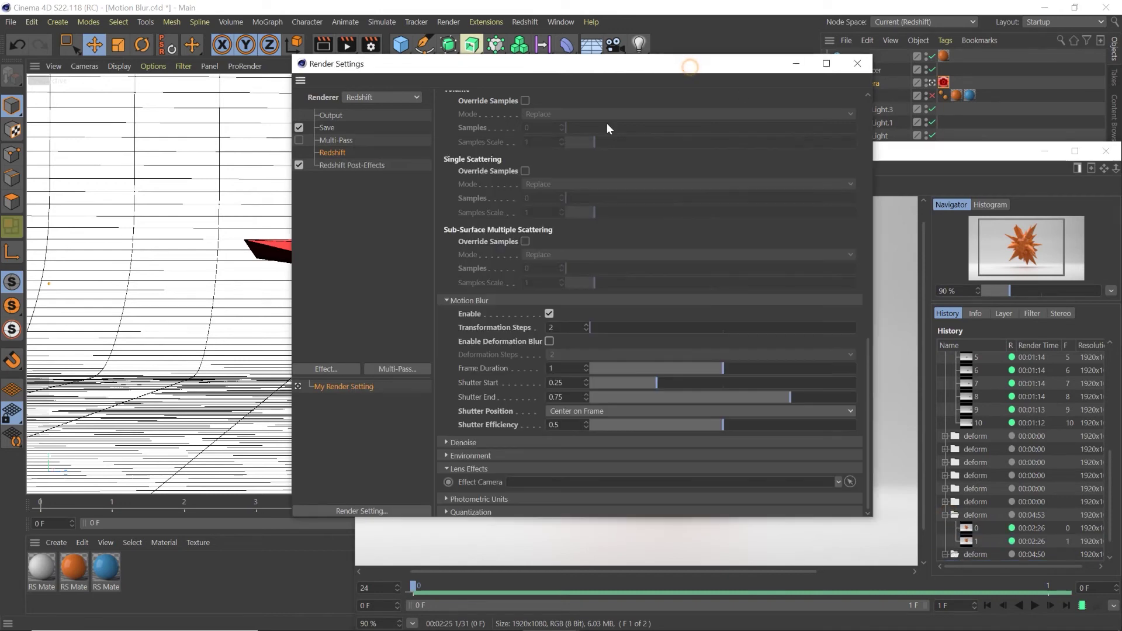
{"action": "left_click", "coordinate": [550, 341]}
{"action": "left_click", "coordinate": [1019, 260]}
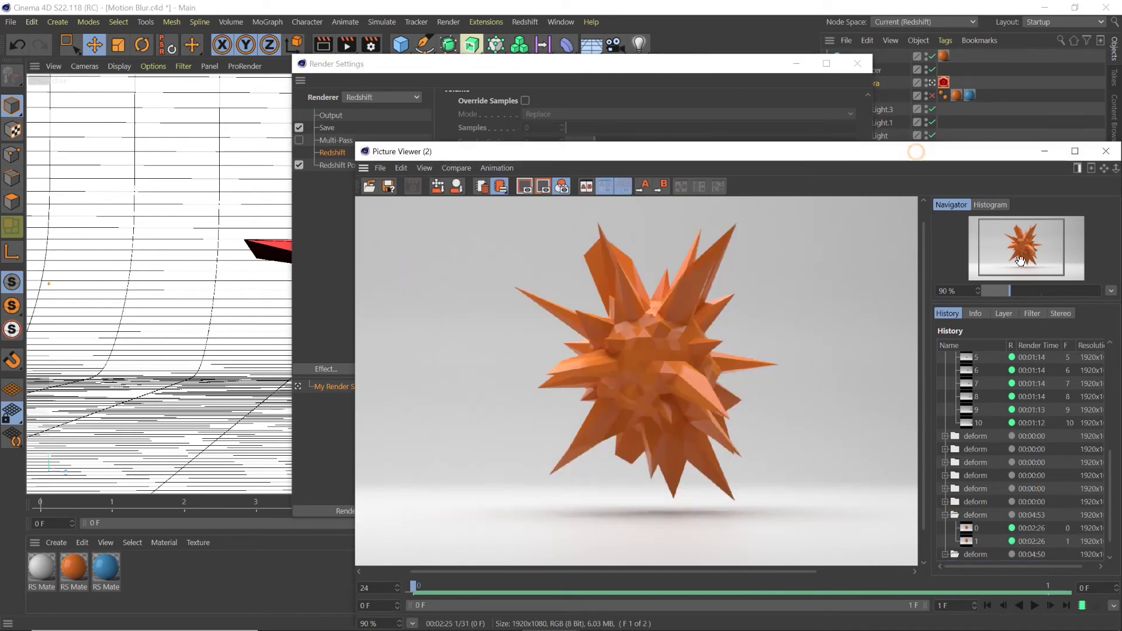
{"action": "left_click", "coordinate": [964, 528]}
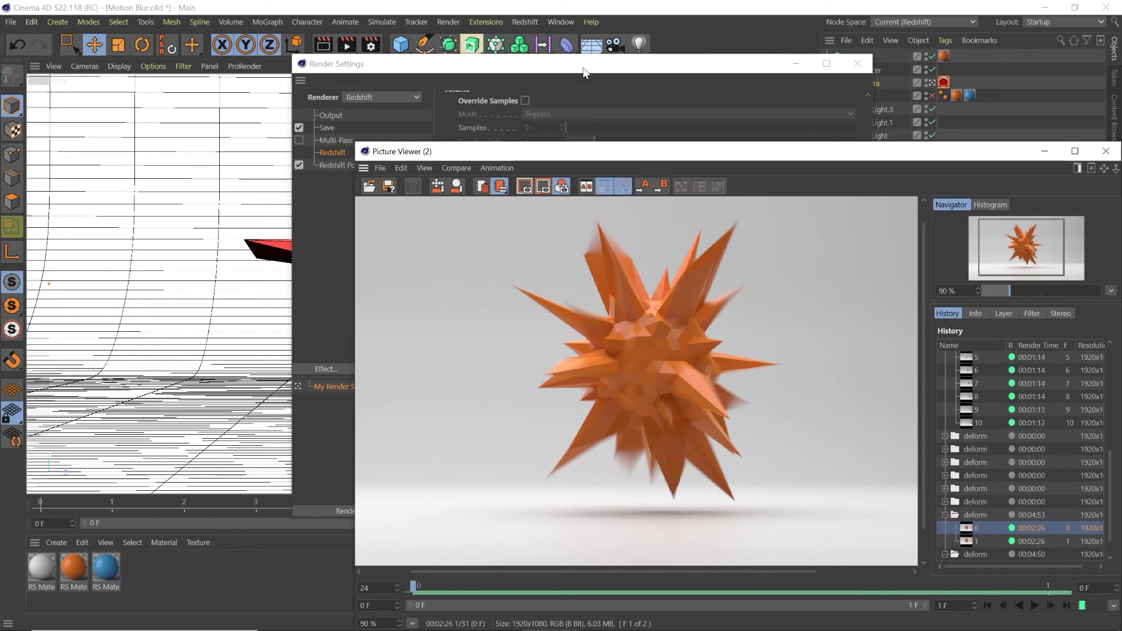
{"action": "left_click", "coordinate": [665, 12]}
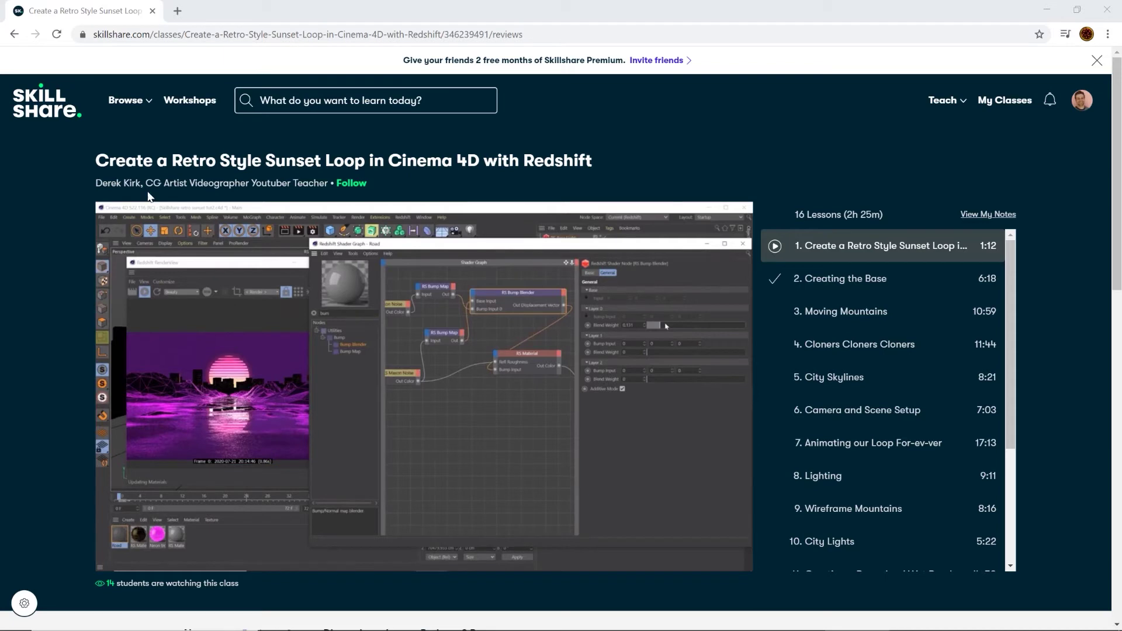
Step: Highlight the Skillshare course title, then clear the highlight
{"action": "left_click_drag", "start_coordinate": [101, 160], "coordinate": [614, 158]}
{"action": "left_click", "coordinate": [638, 161]}
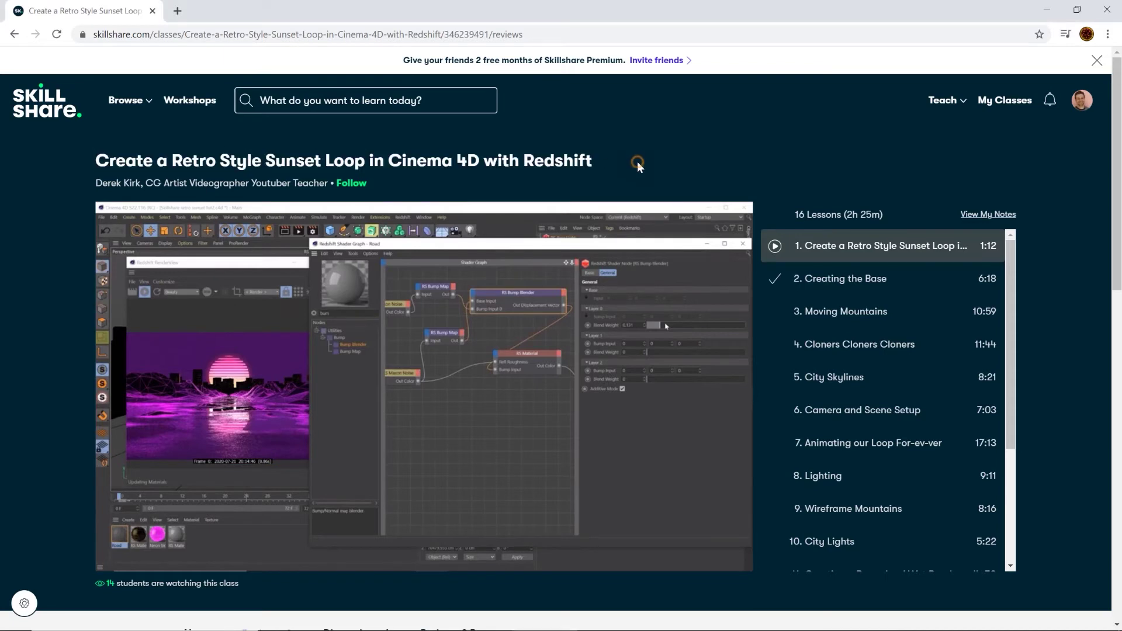
{"action": "scroll", "coordinate": [719, 173], "scroll_direction": "down", "scroll_amount": 2}
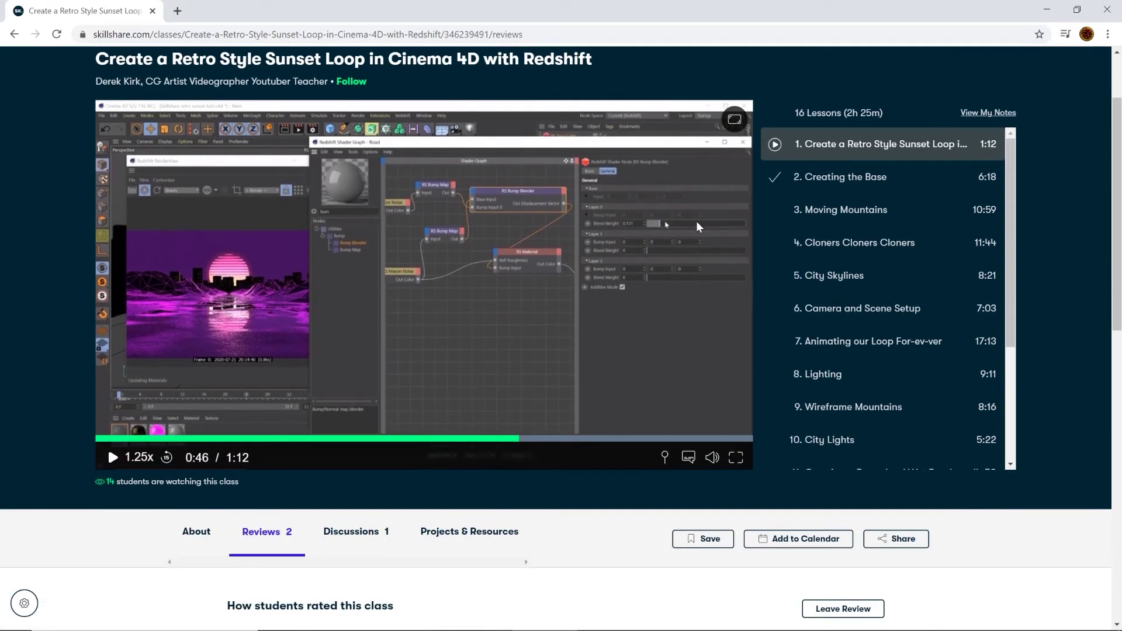
{"action": "scroll", "coordinate": [802, 225], "scroll_direction": "down", "scroll_amount": 2}
{"action": "scroll", "coordinate": [802, 225], "scroll_direction": "down", "scroll_amount": 3}
{"action": "scroll", "coordinate": [493, 341], "scroll_direction": "down", "scroll_amount": 2}
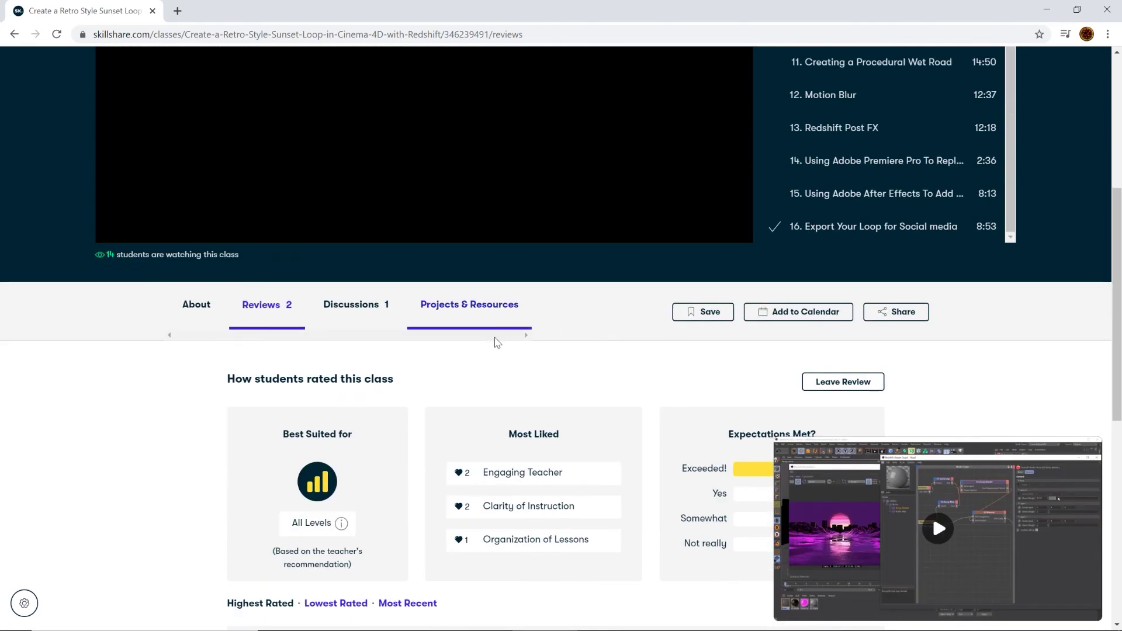
{"action": "scroll", "coordinate": [492, 346], "scroll_direction": "down", "scroll_amount": 1}
{"action": "scroll", "coordinate": [492, 345], "scroll_direction": "down", "scroll_amount": 2}
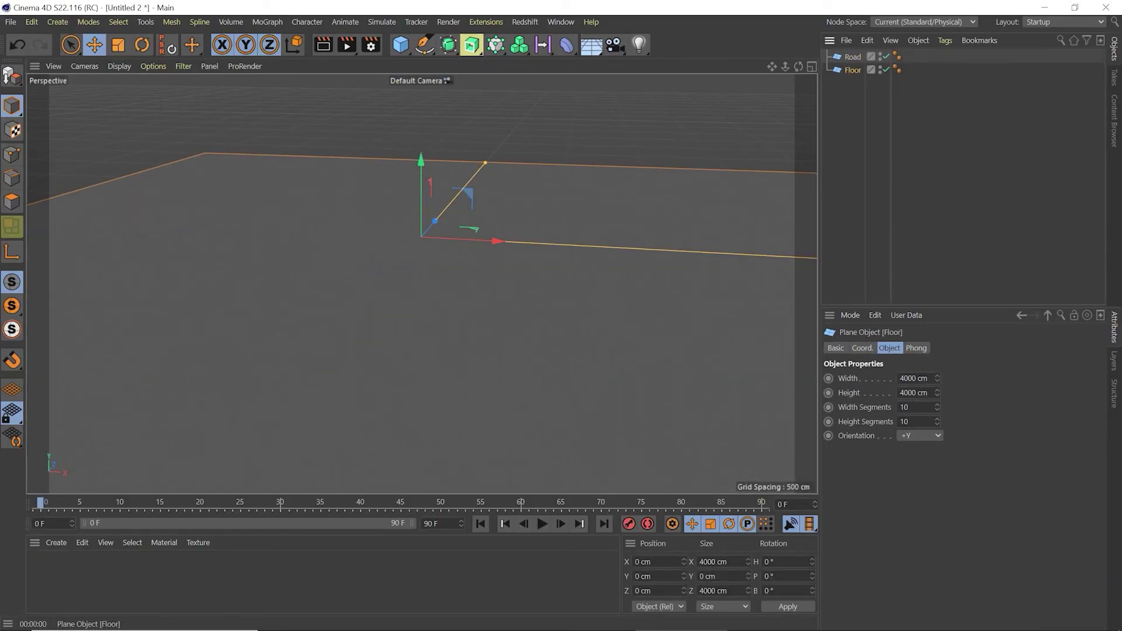